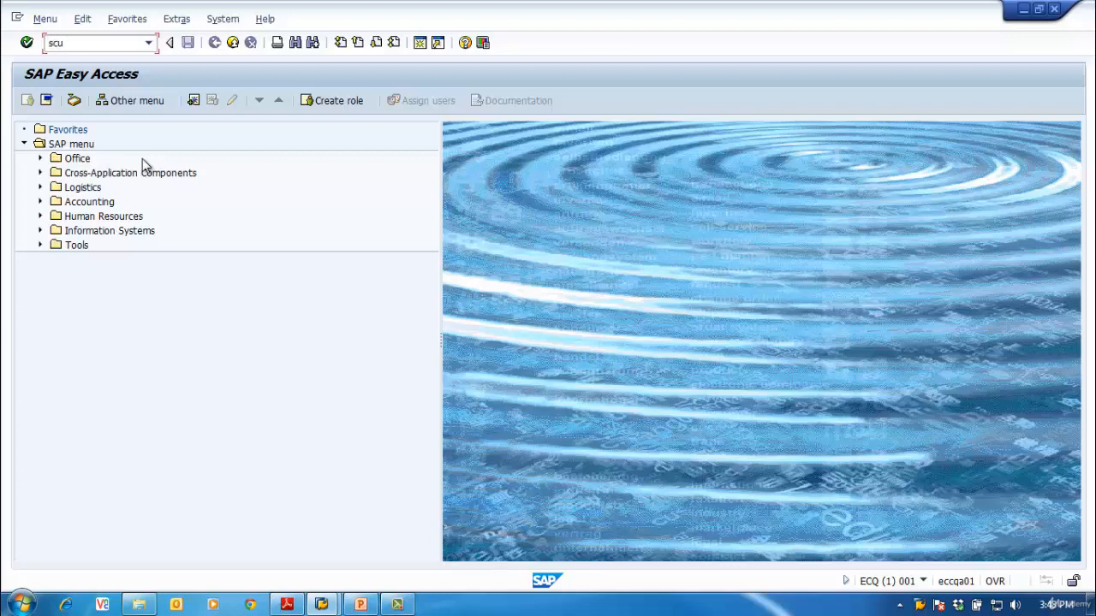
# Start a new Project IMG comparison in SCU0 and look up the available projects
pyautogui.press('Return')
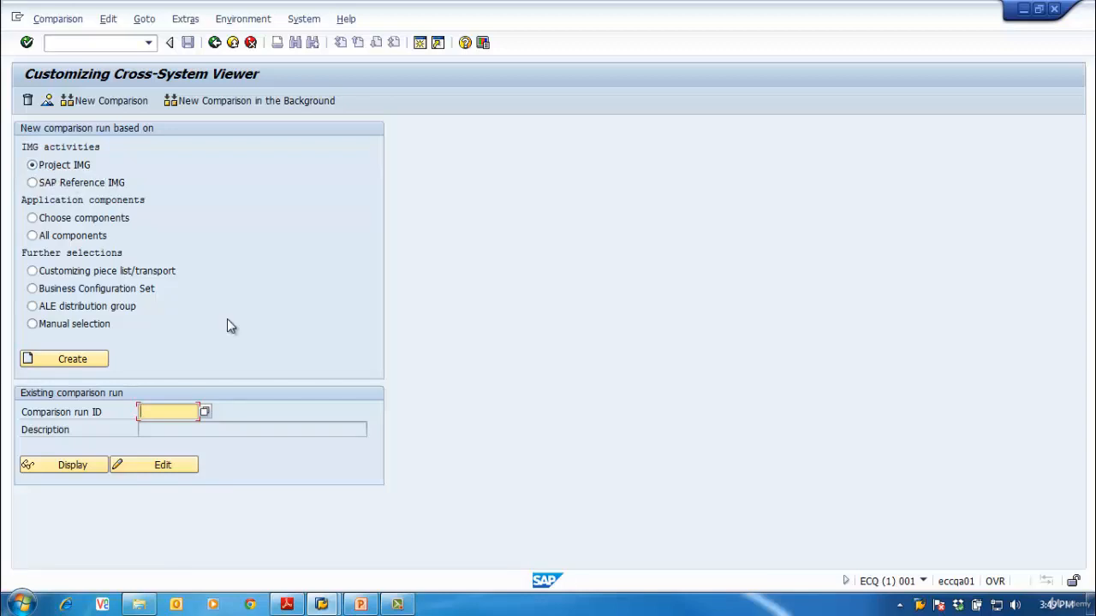
pyautogui.click(84, 359)
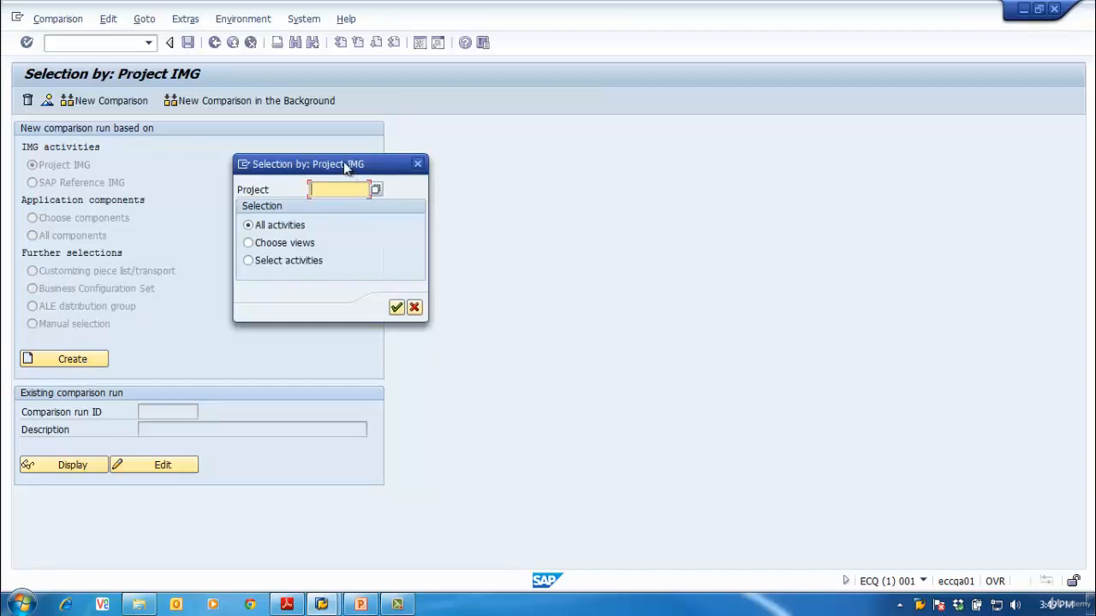
pyautogui.moveTo(345, 164); pyautogui.dragTo(544, 183)
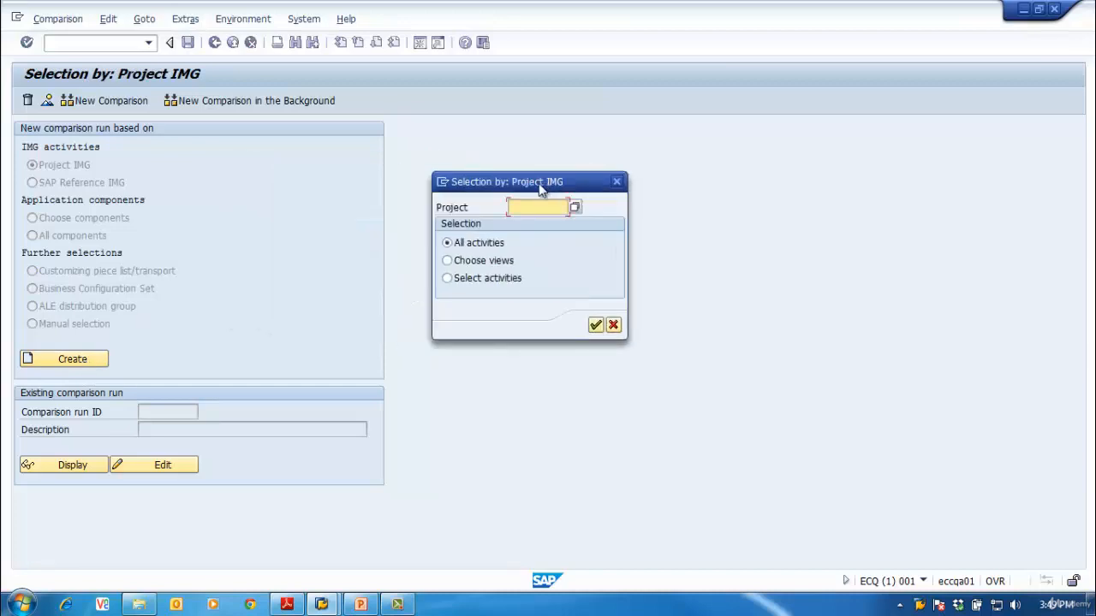
pyautogui.click(575, 206)
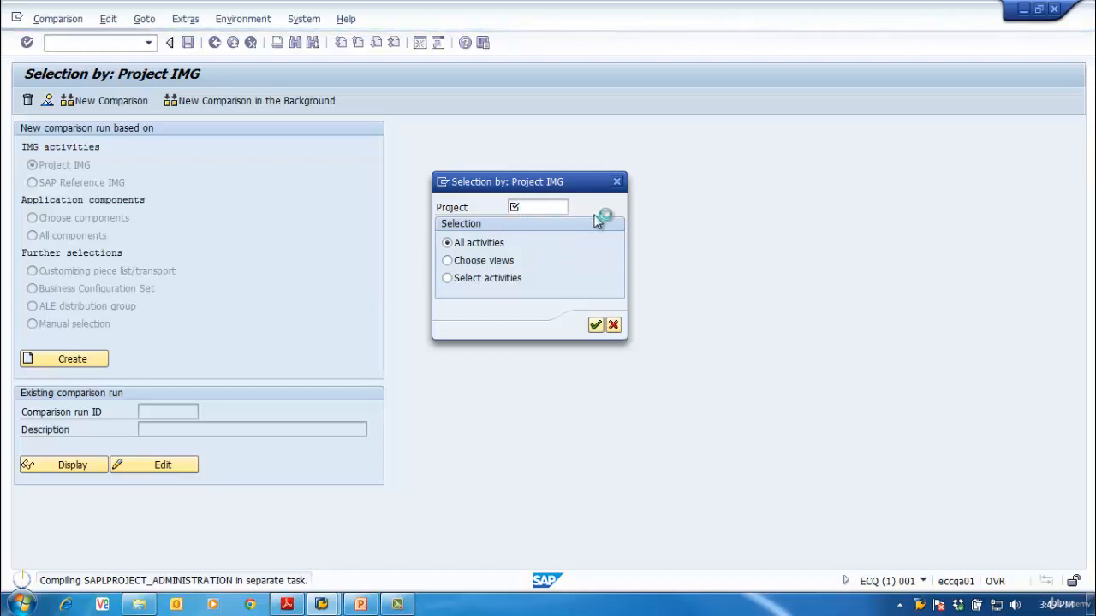
# Switch among the open SAP windows and bring SAP Logon 730 forward
pyautogui.click(324, 606)
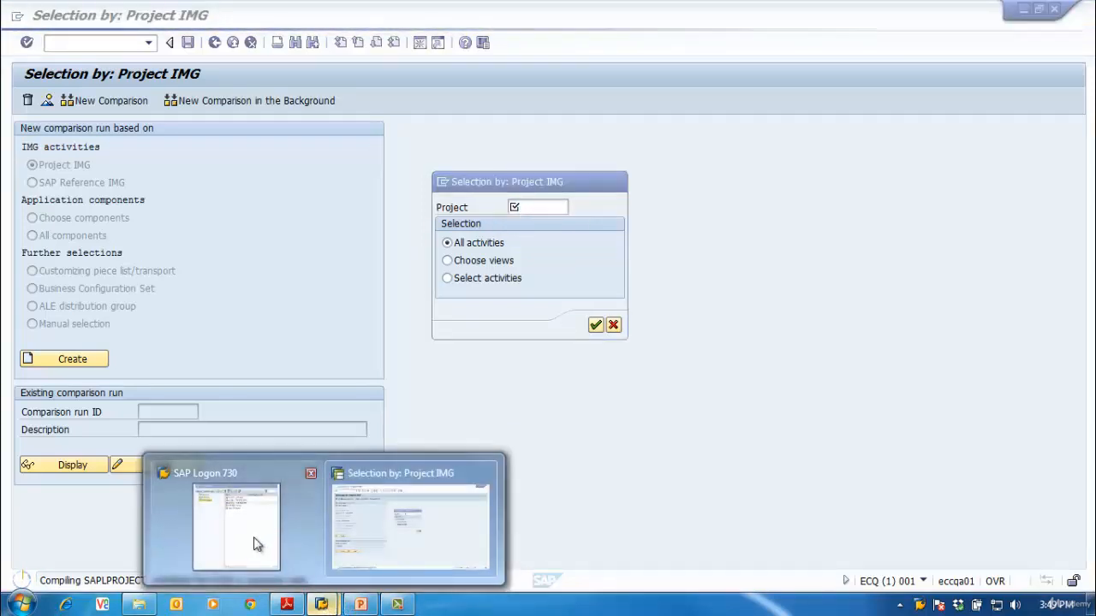
pyautogui.click(381, 514)
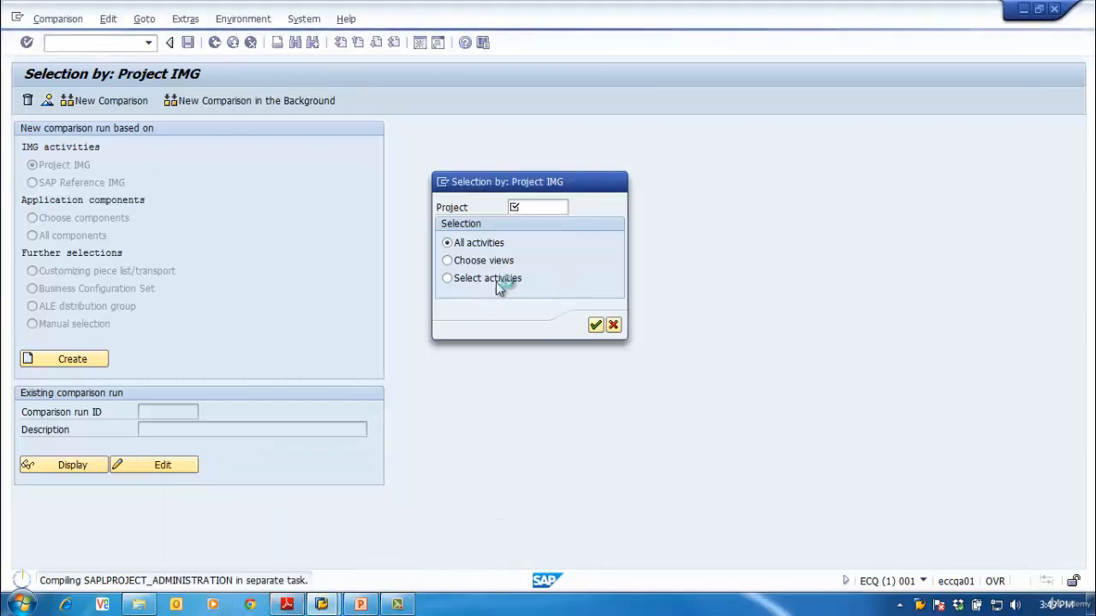
pyautogui.click(322, 605)
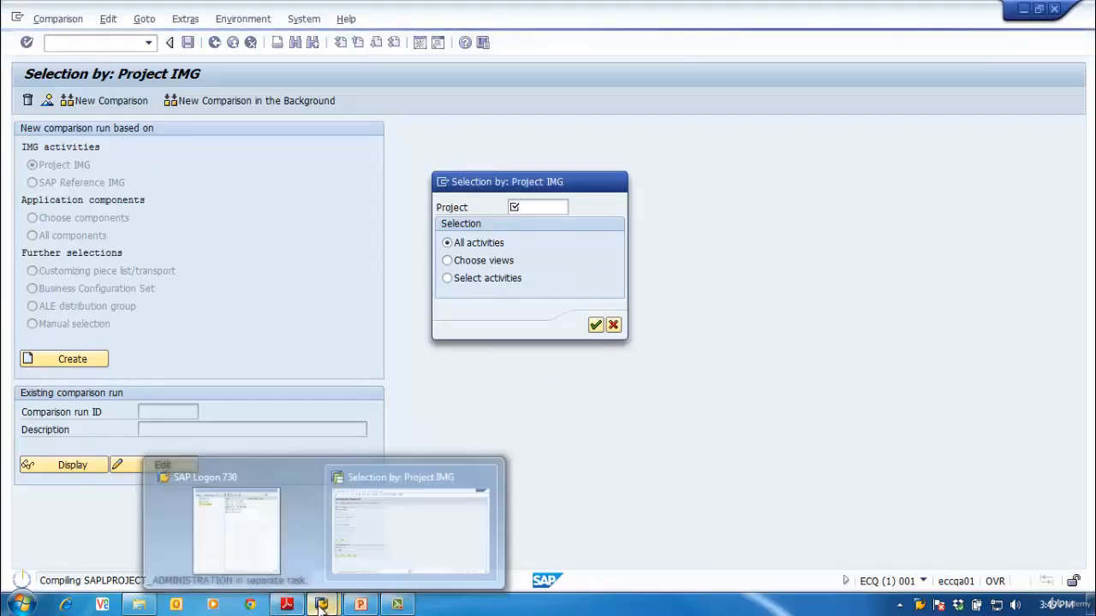
pyautogui.click(214, 559)
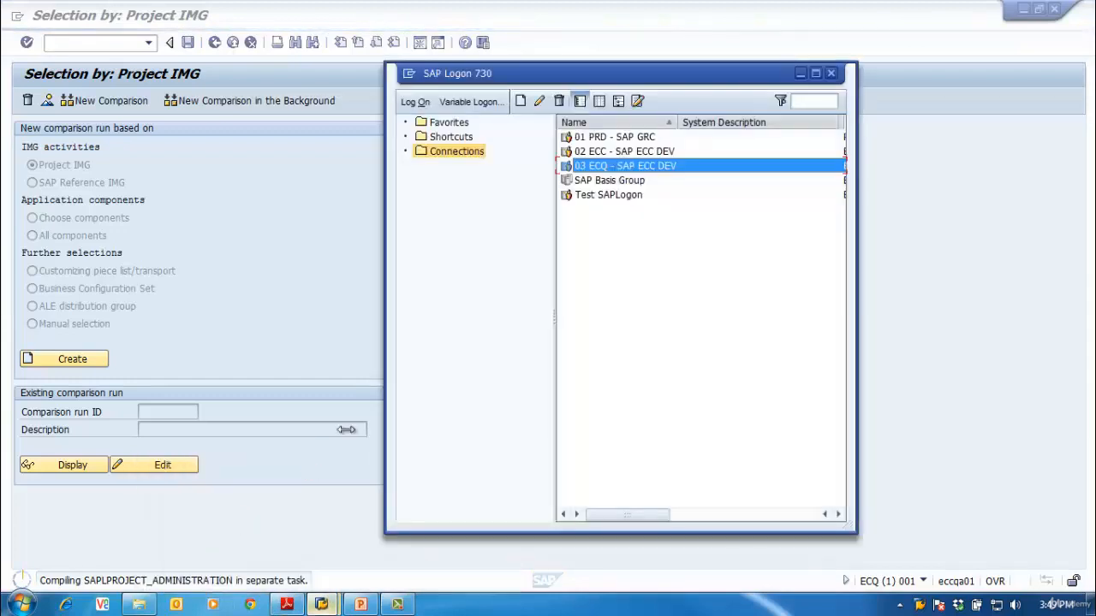
# Open a session on the ECC connection and log on to client 001 with the super user and password
pyautogui.click(661, 150)
pyautogui.doubleClick(661, 150)
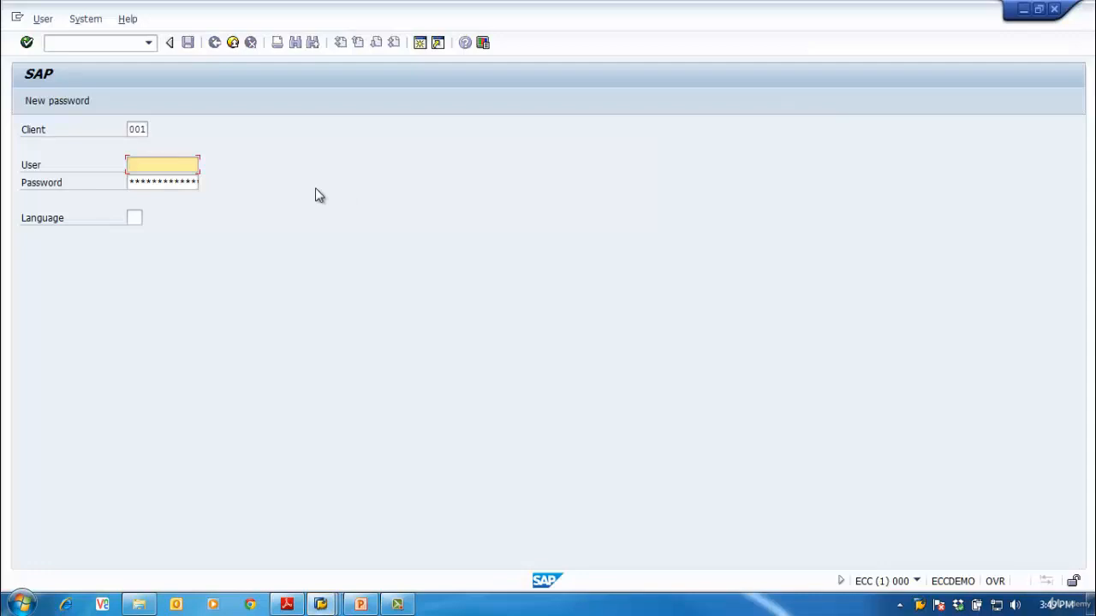
pyautogui.write('sap*')
pyautogui.press('Tab')
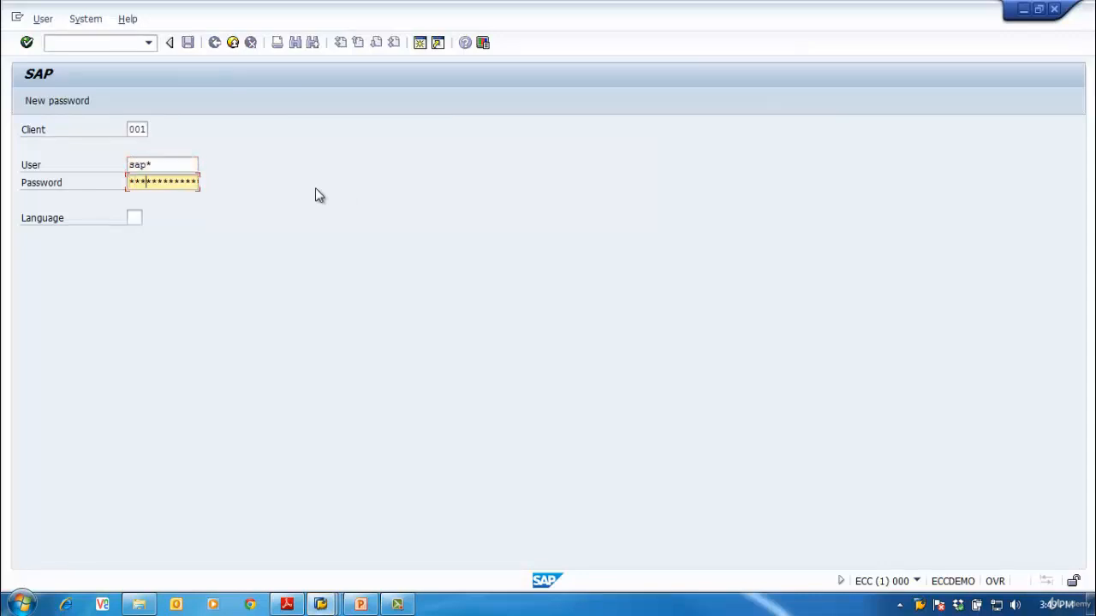
pyautogui.press('Return')
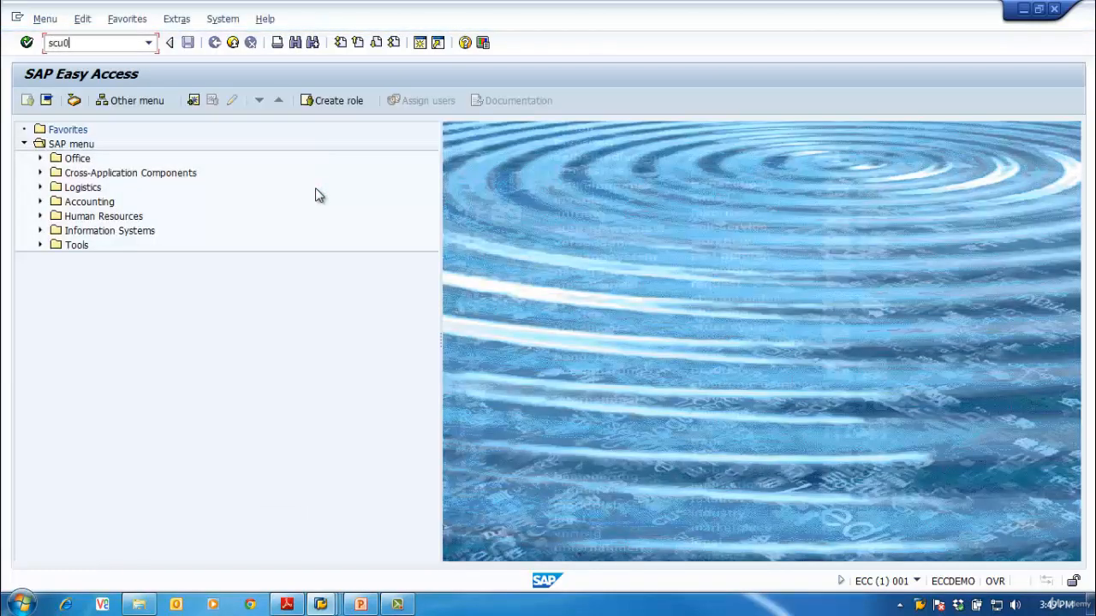
# Run SCU0 on ECC and create a Project IMG comparison for project ZBCTEST01
pyautogui.press('Return')
pyautogui.click(79, 360)
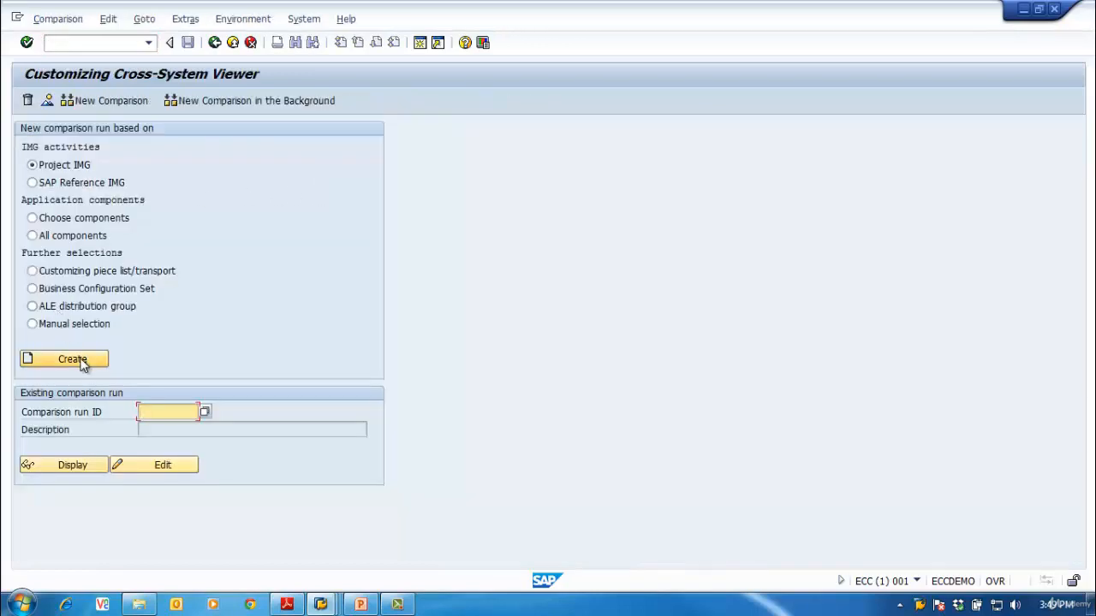
pyautogui.click(375, 190)
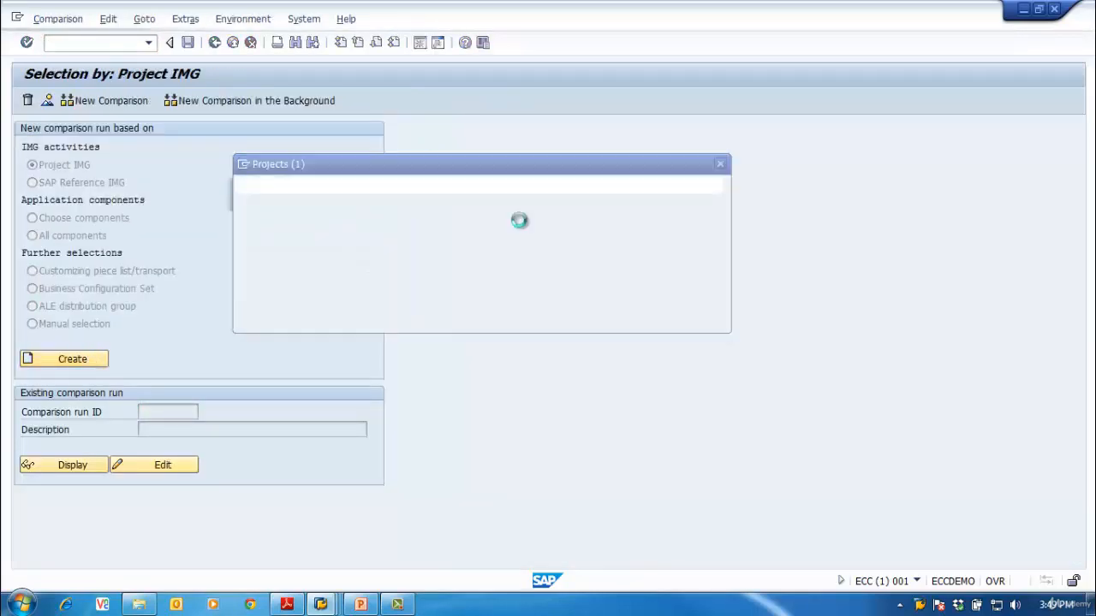
pyautogui.moveTo(428, 175); pyautogui.dragTo(713, 161)
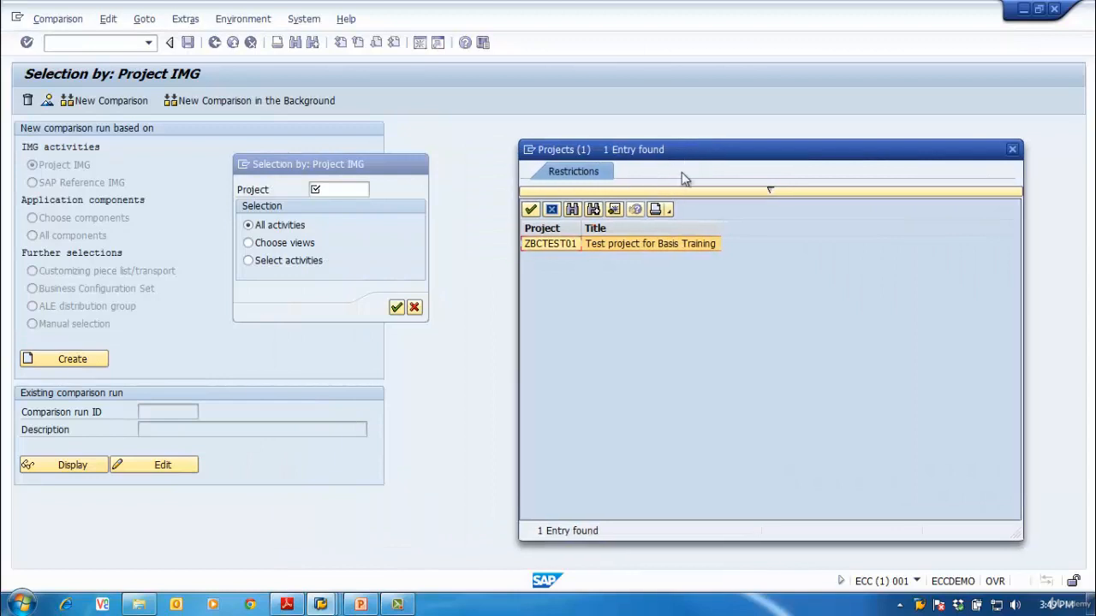
pyautogui.doubleClick(551, 244)
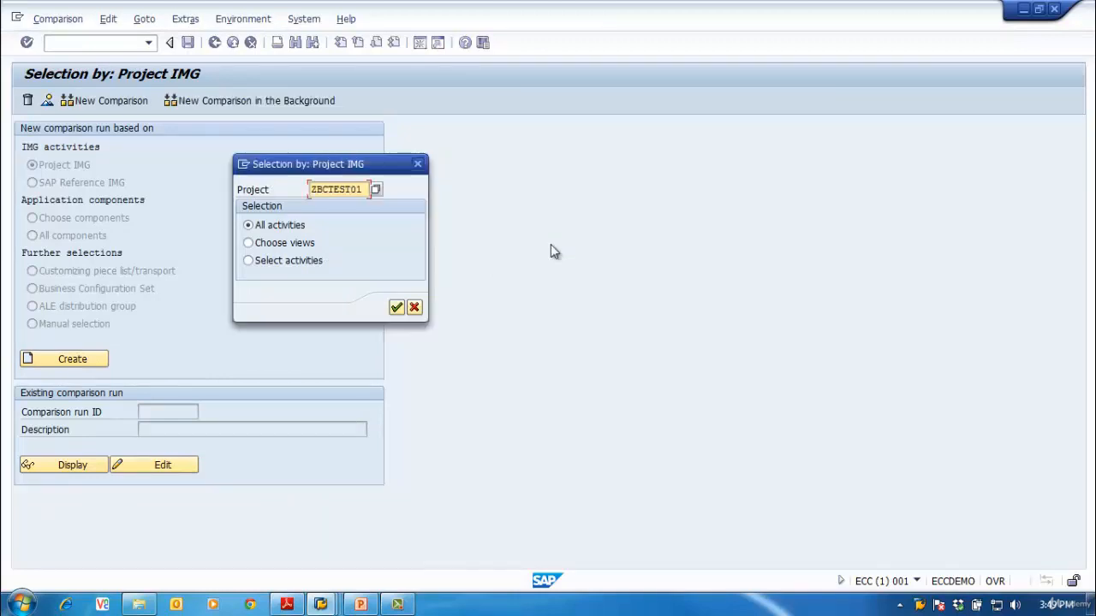
pyautogui.click(396, 307)
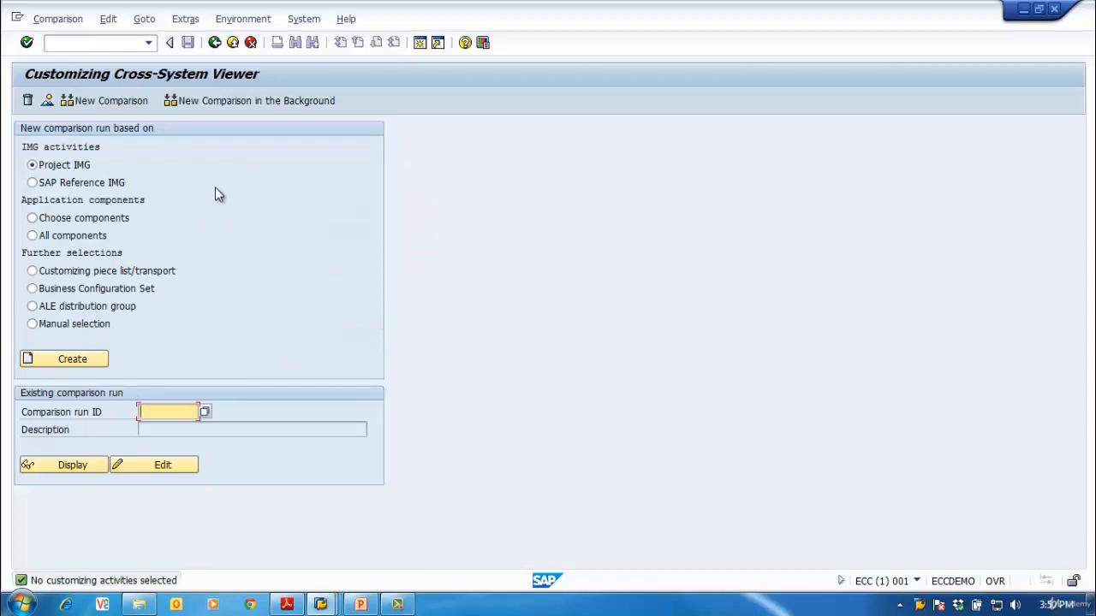
# Retry New Comparison twice, reconfirming project ZBCTEST01 each time
pyautogui.click(117, 102)
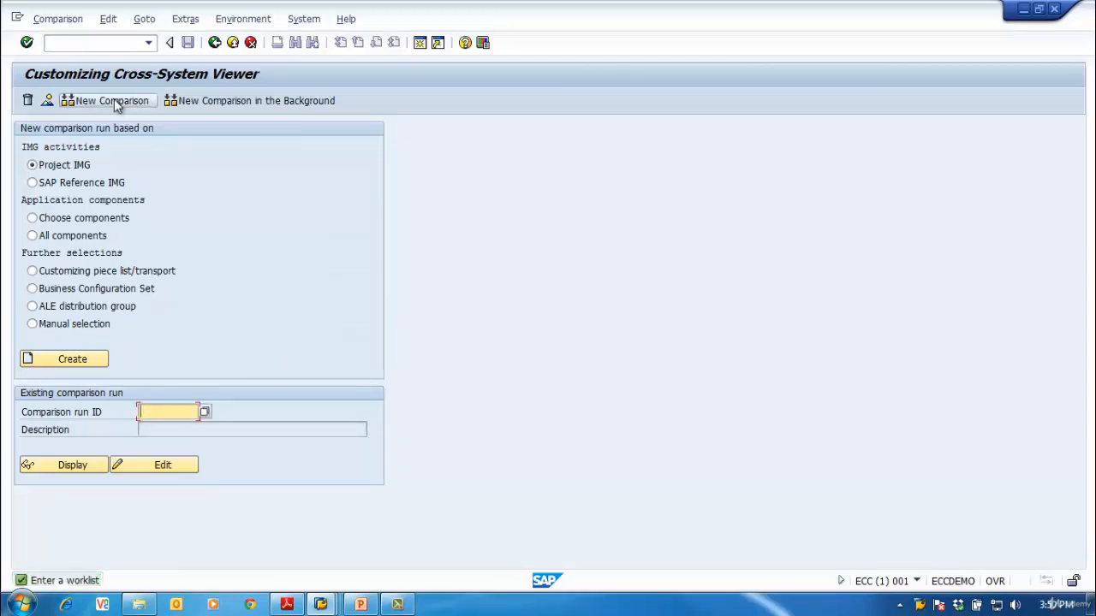
pyautogui.click(88, 359)
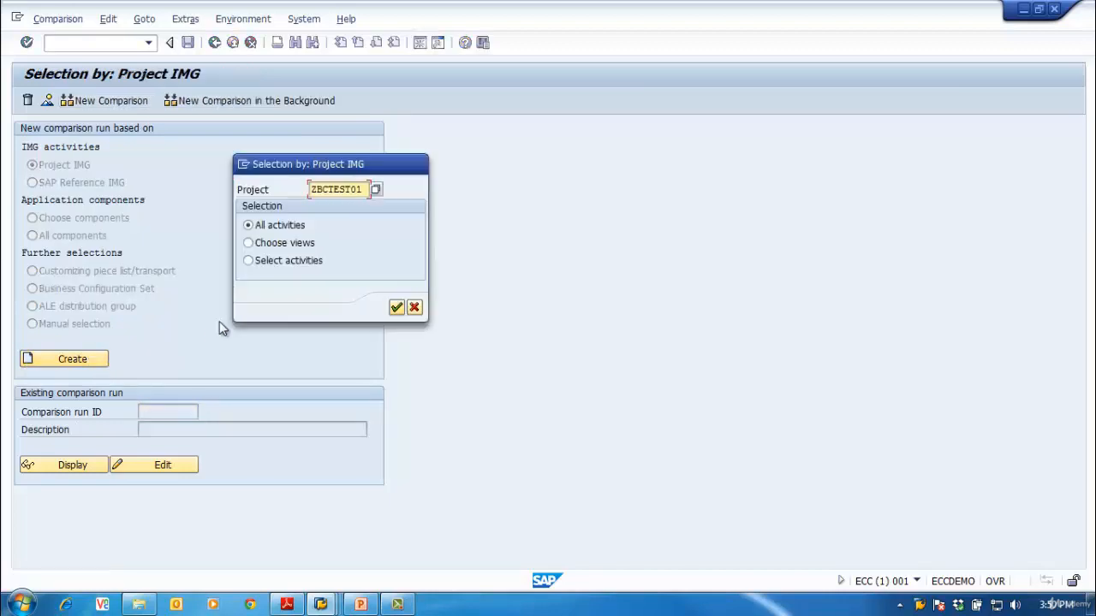
pyautogui.click(397, 306)
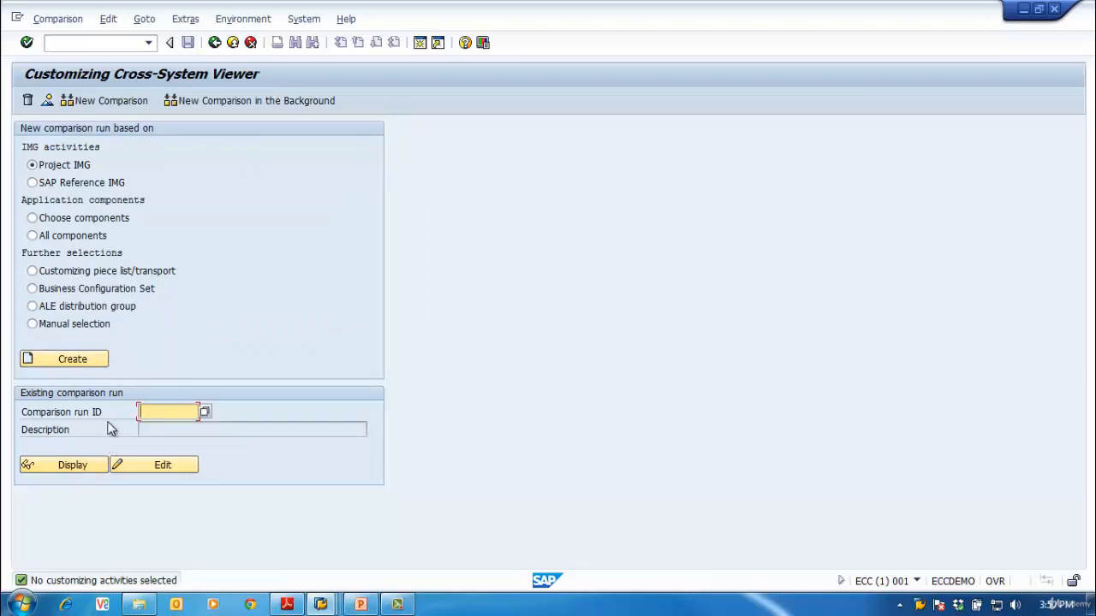
pyautogui.click(104, 103)
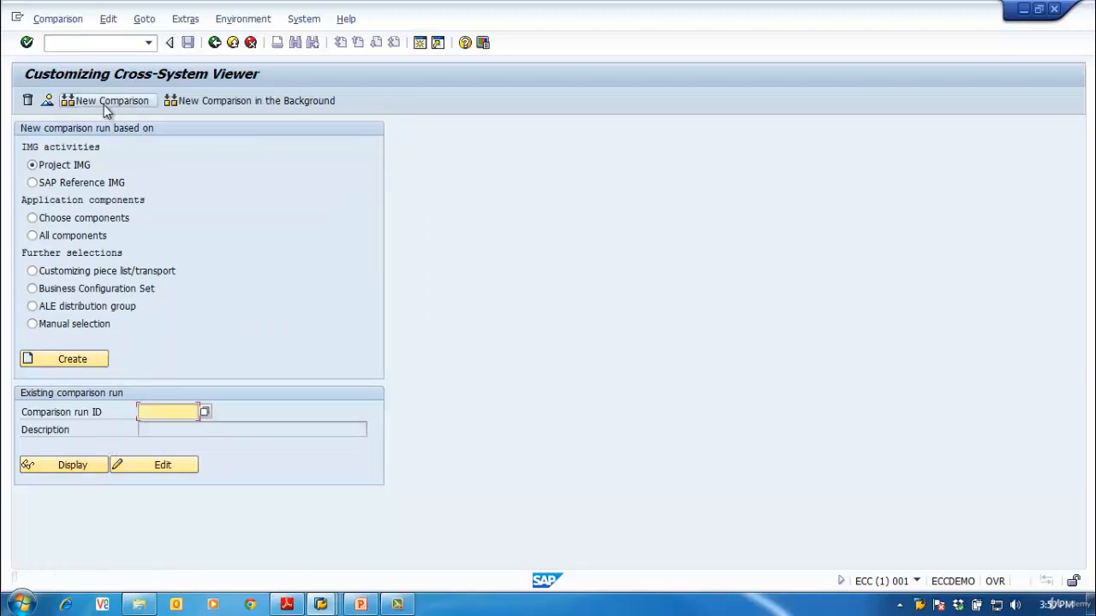
pyautogui.click(62, 358)
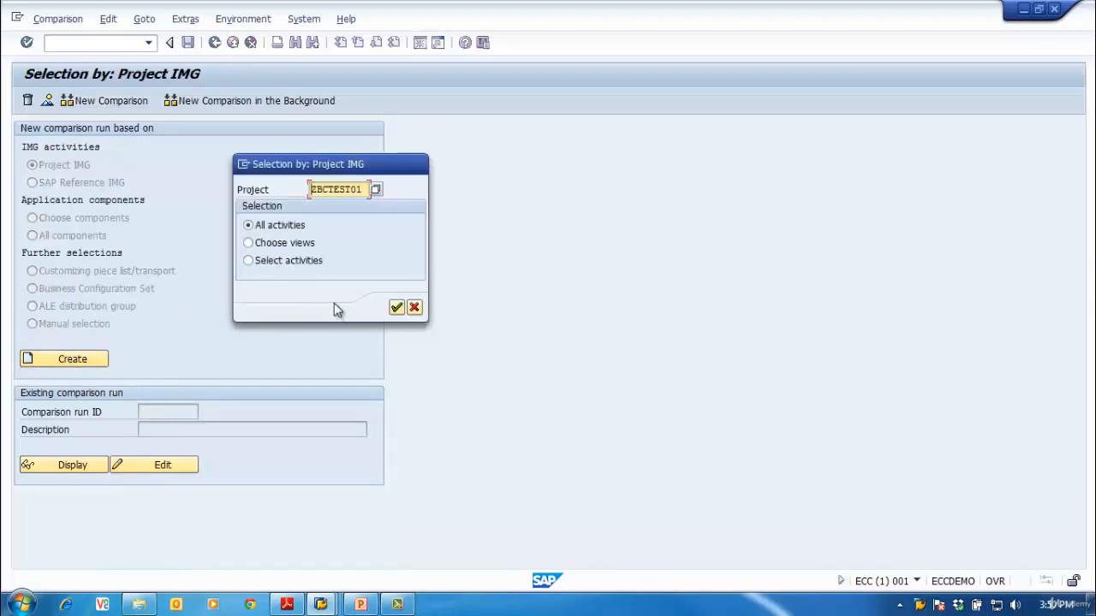
pyautogui.click(397, 308)
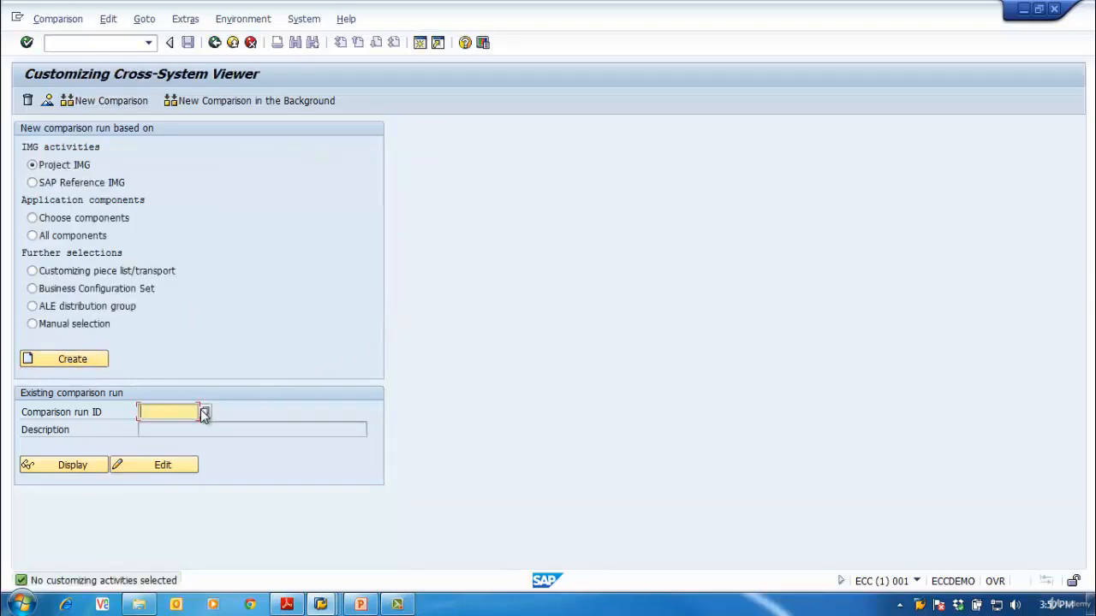
pyautogui.click(204, 414)
pyautogui.click(211, 226)
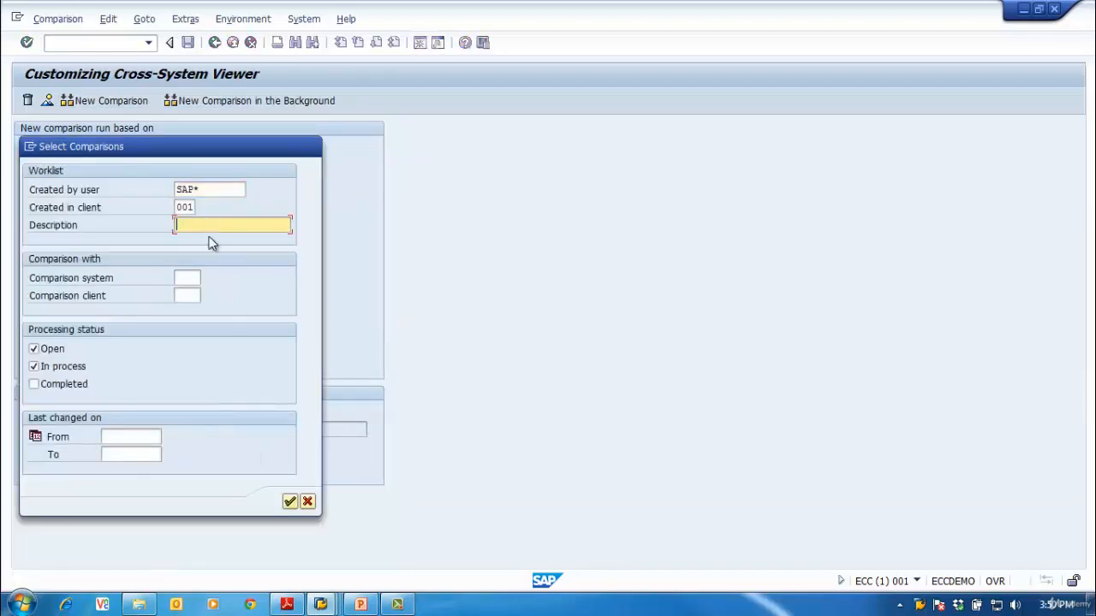
pyautogui.click(189, 277)
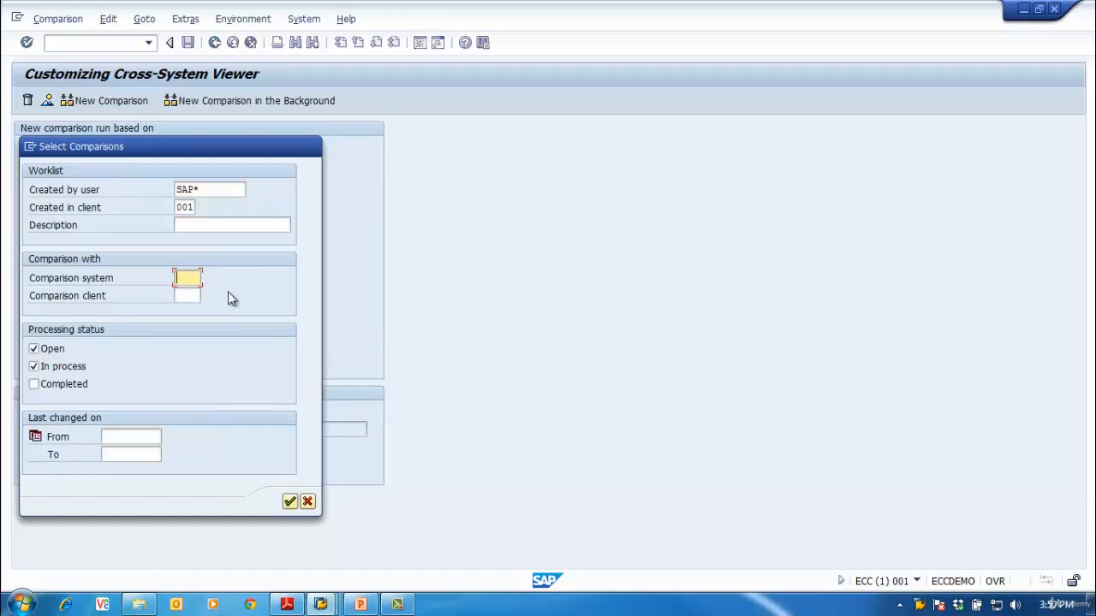
pyautogui.click(306, 502)
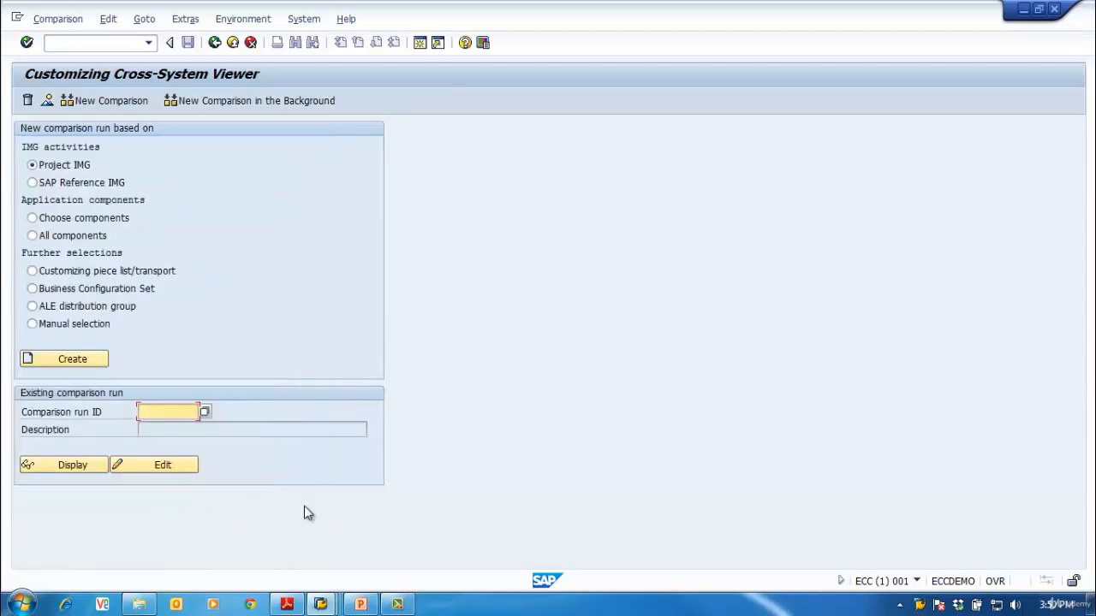
pyautogui.click(206, 413)
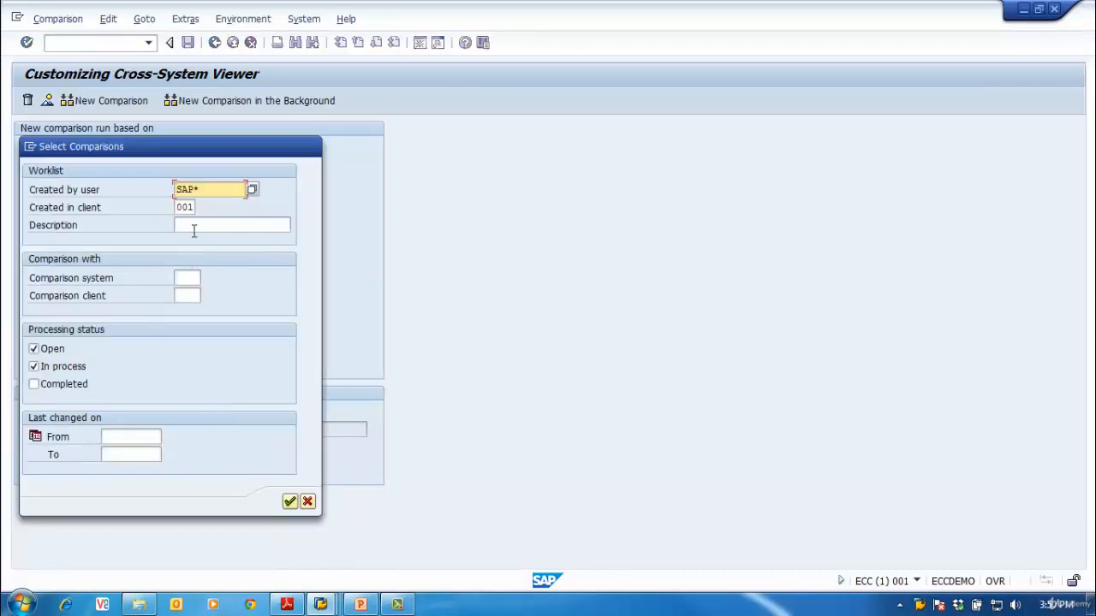
pyautogui.click(223, 228)
pyautogui.click(182, 281)
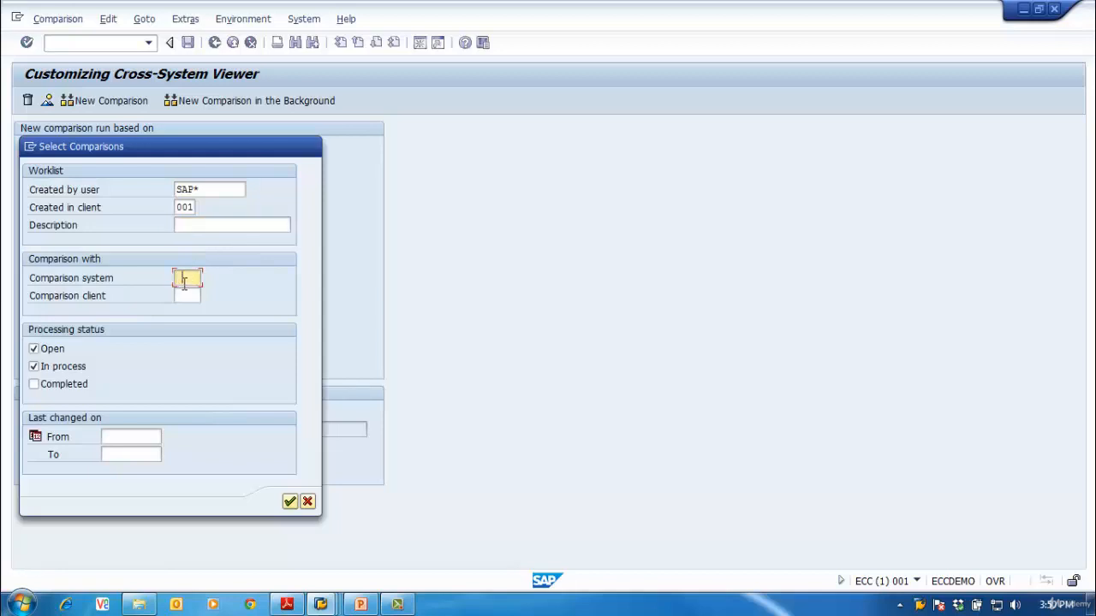
pyautogui.click(185, 295)
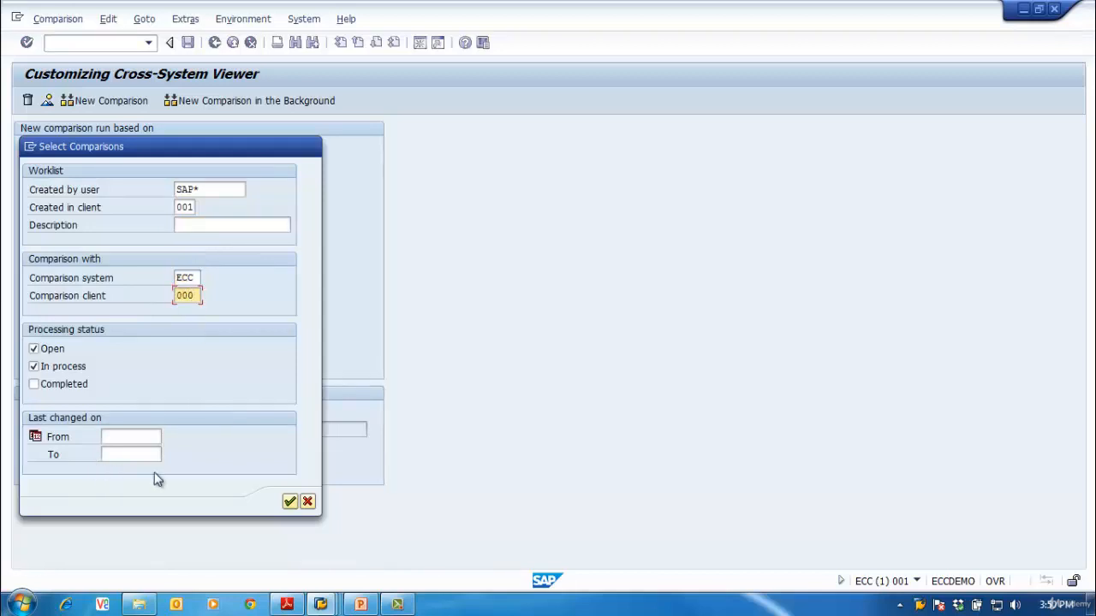
pyautogui.click(290, 501)
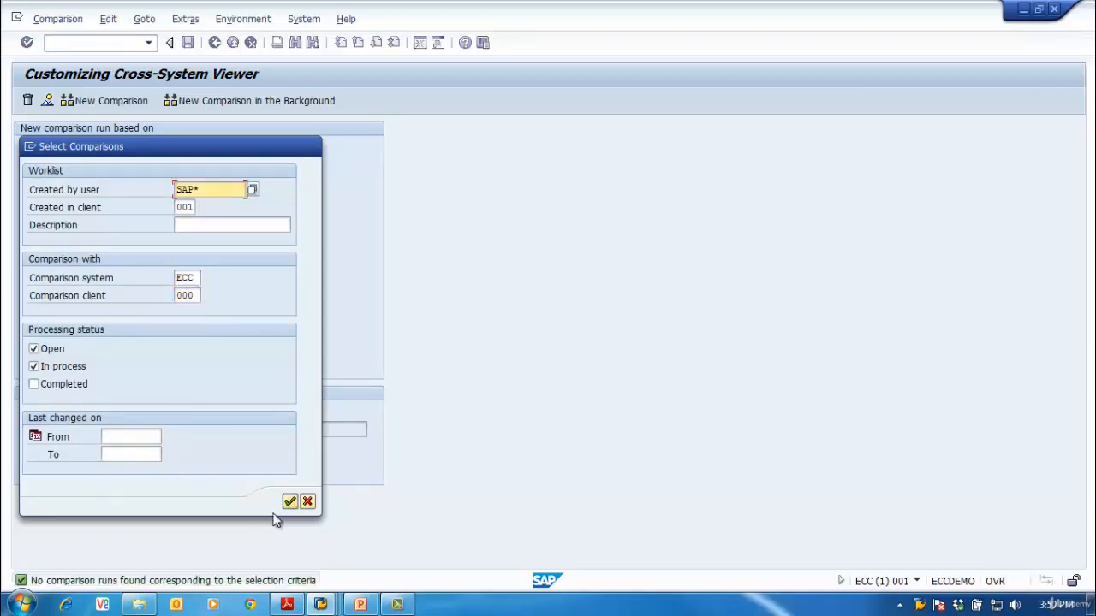
pyautogui.moveTo(198, 278); pyautogui.dragTo(145, 286)
pyautogui.press('Delete')
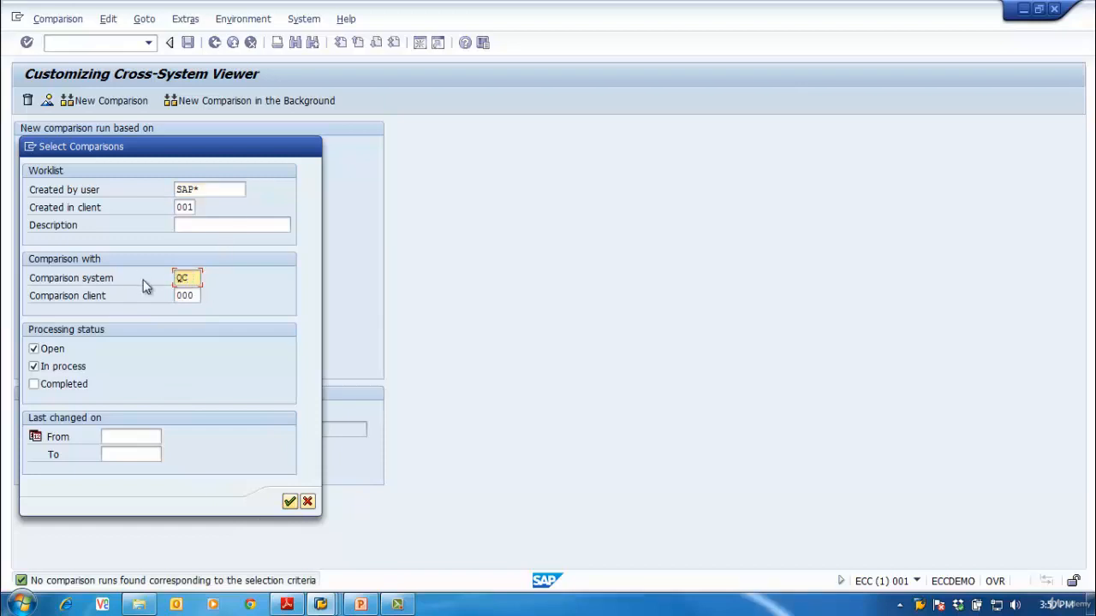
pyautogui.press('Return')
pyautogui.press('Return')
pyautogui.click(289, 502)
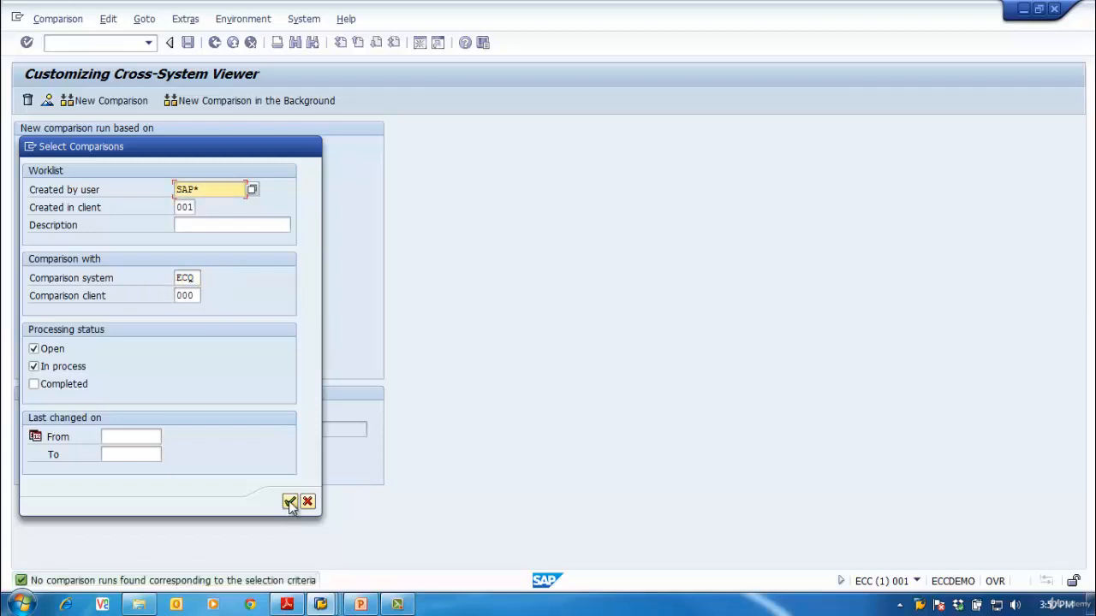
pyautogui.click(289, 503)
pyautogui.click(307, 503)
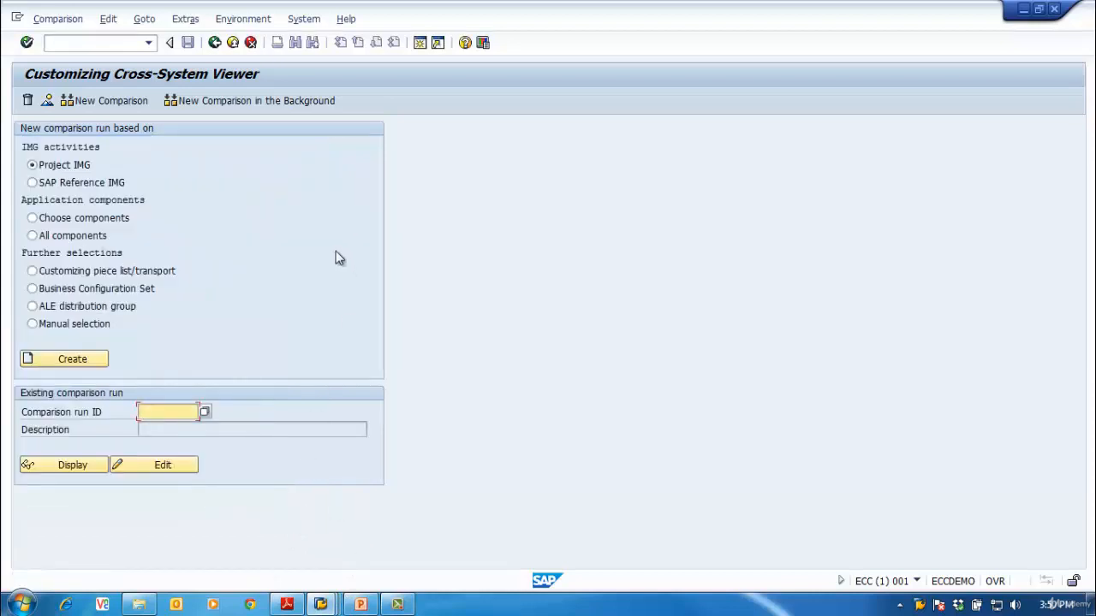
# Create a comparison run on the SAP Reference IMG covering all activities
pyautogui.click(31, 183)
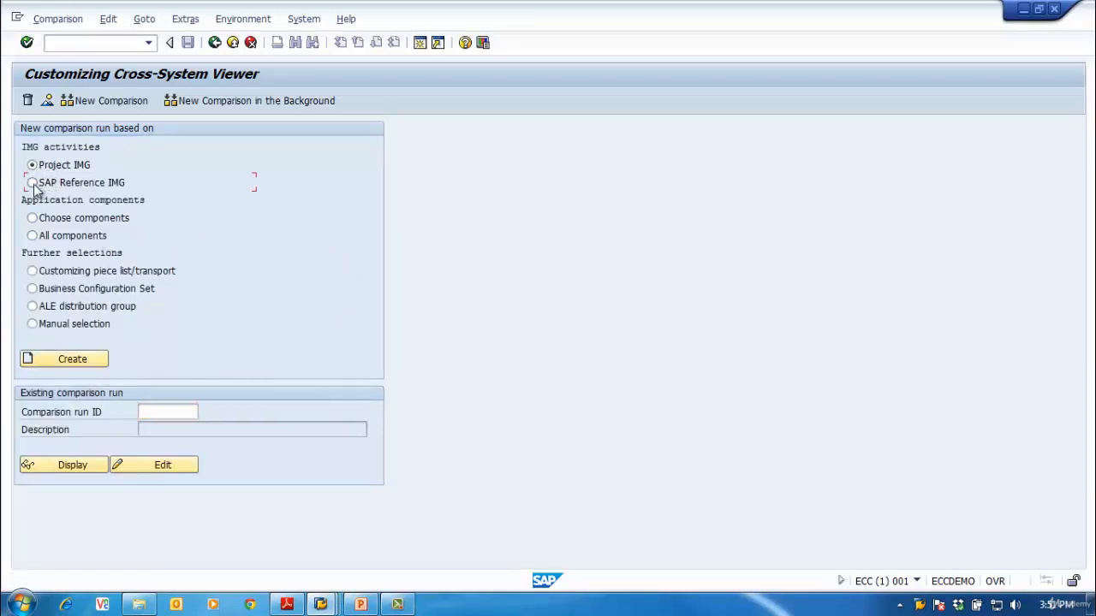
pyautogui.click(94, 360)
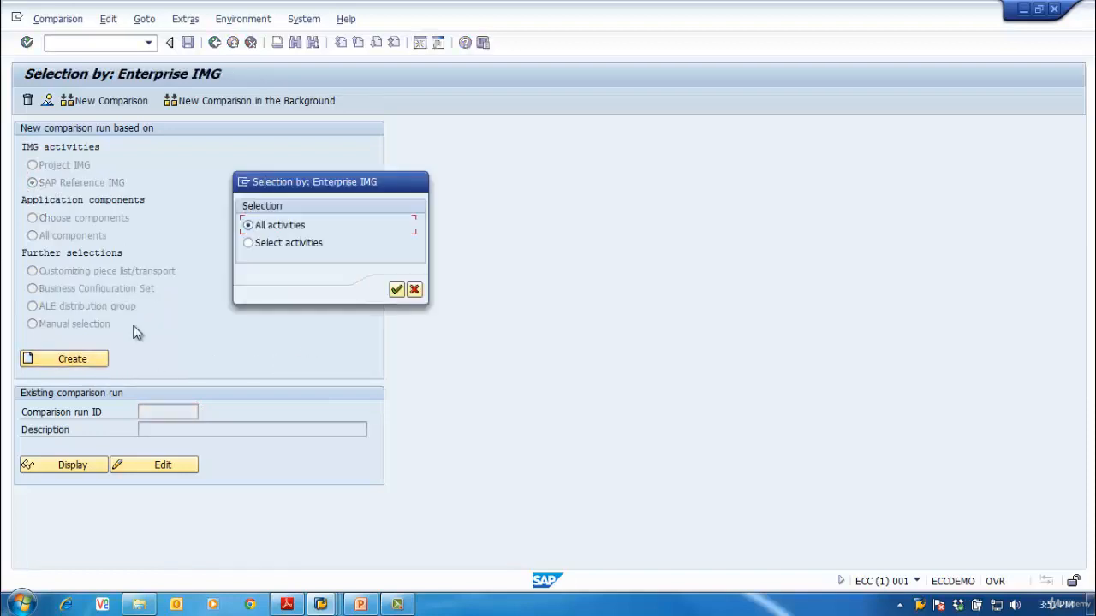
pyautogui.click(396, 289)
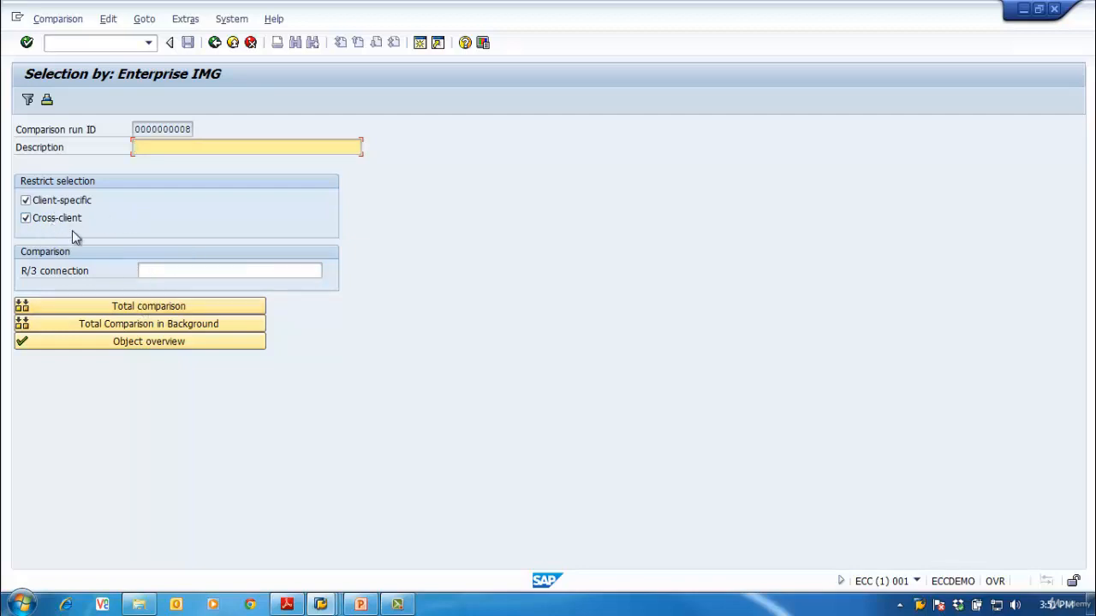
# Review the available R/3 remote connections, return to the start screen and select chosen application components
pyautogui.click(239, 270)
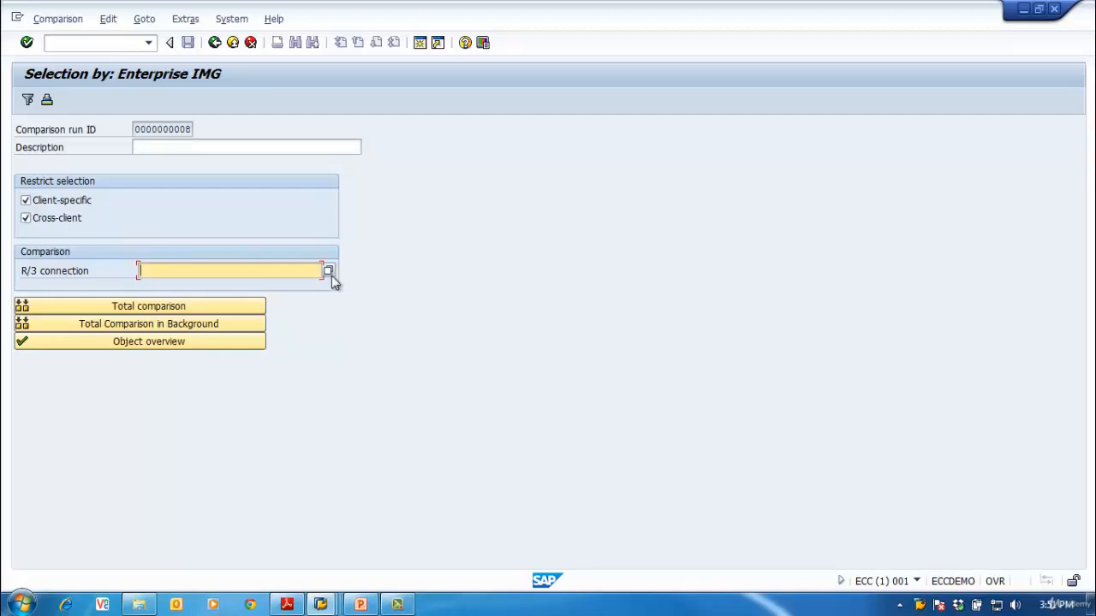
pyautogui.click(330, 274)
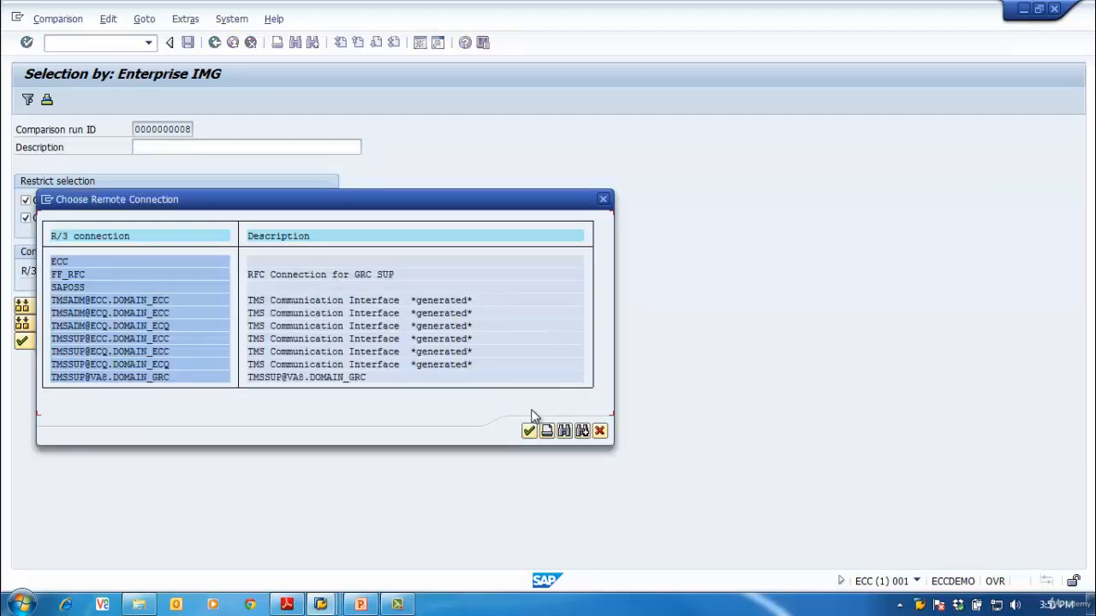
pyautogui.click(600, 430)
pyautogui.click(214, 43)
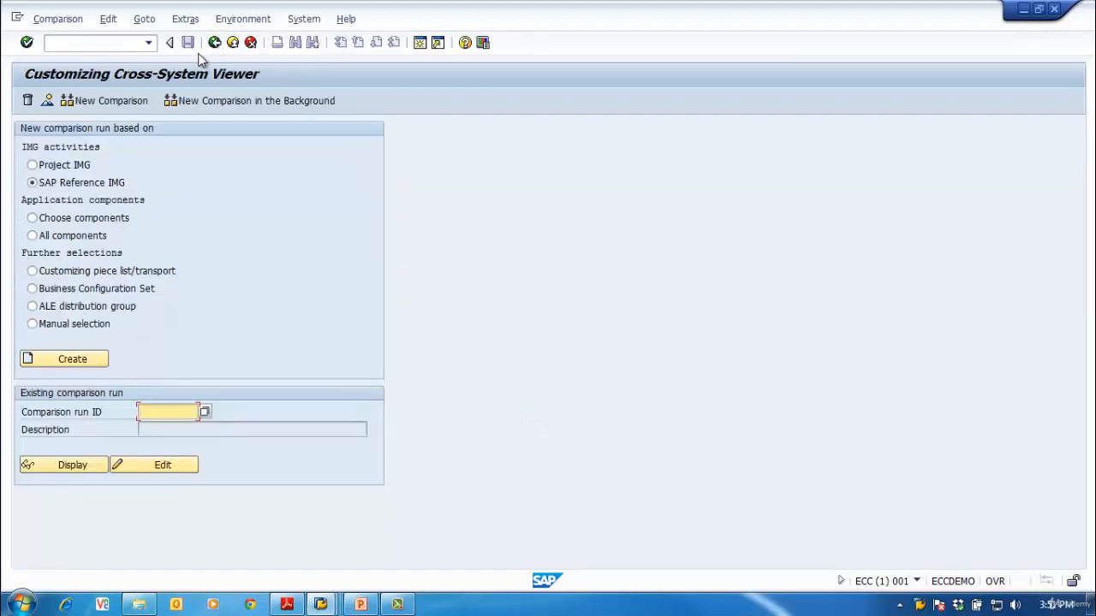
pyautogui.click(41, 219)
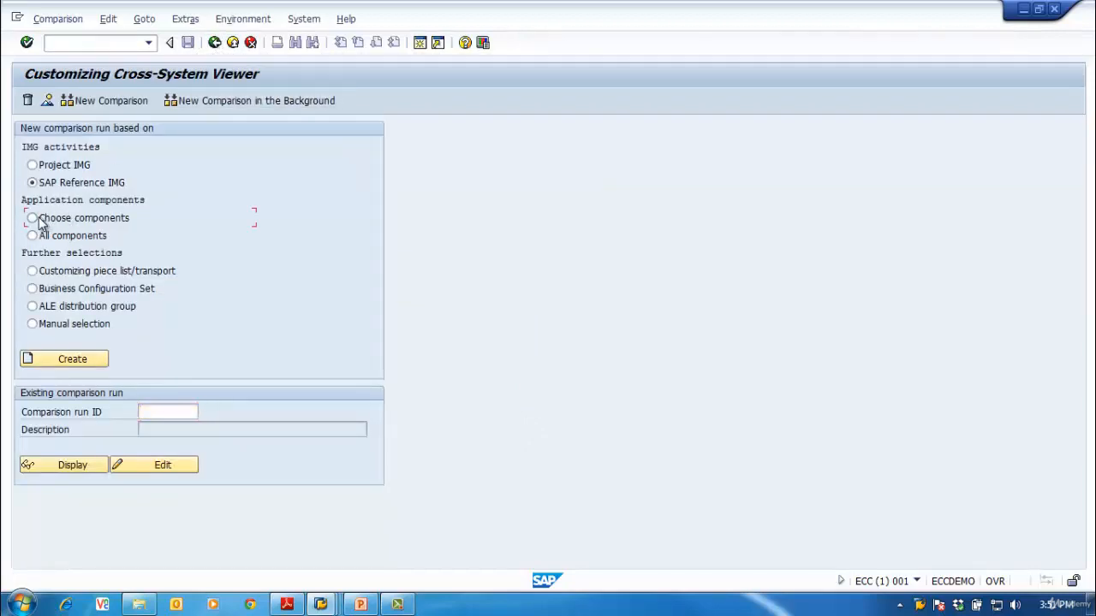
# Create a component run selecting Preinvestment Analysis through Approval Process plus Enterprise Controlling
pyautogui.click(63, 356)
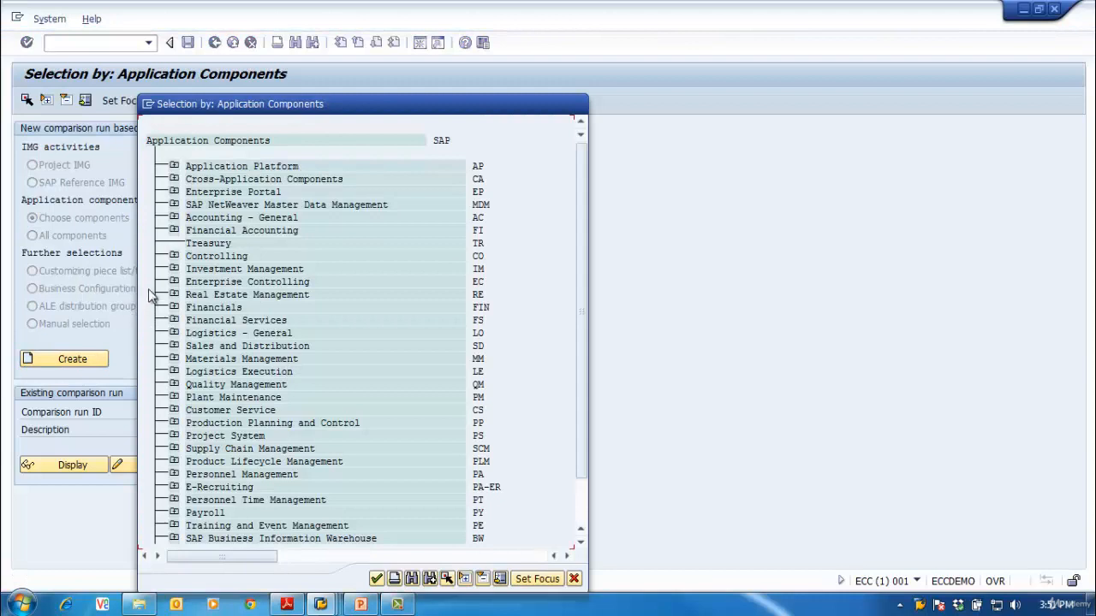
pyautogui.click(174, 269)
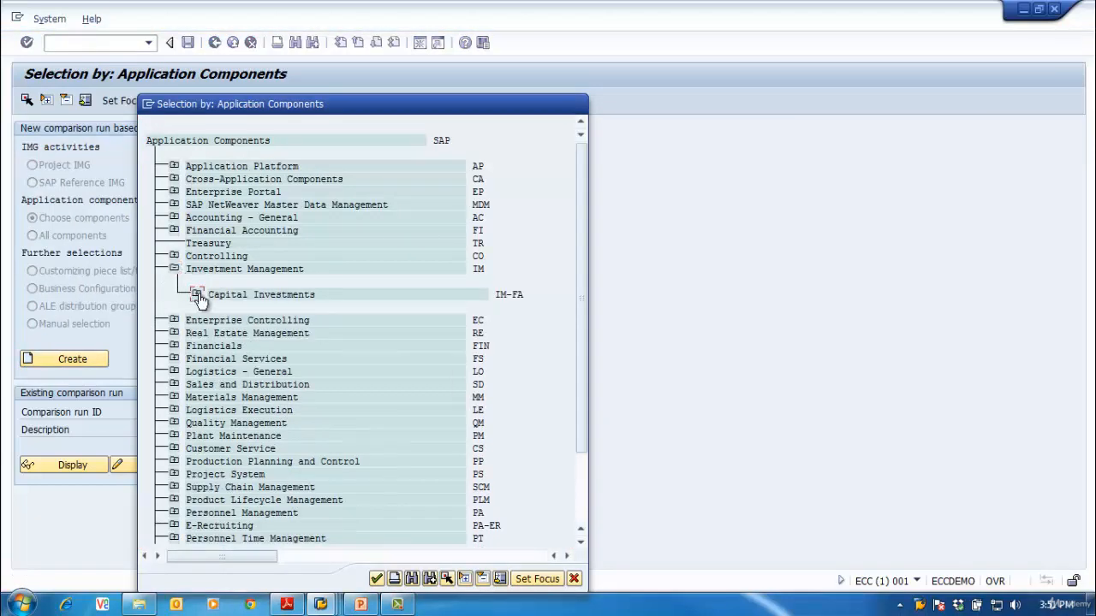
pyautogui.click(196, 294)
pyautogui.click(219, 320)
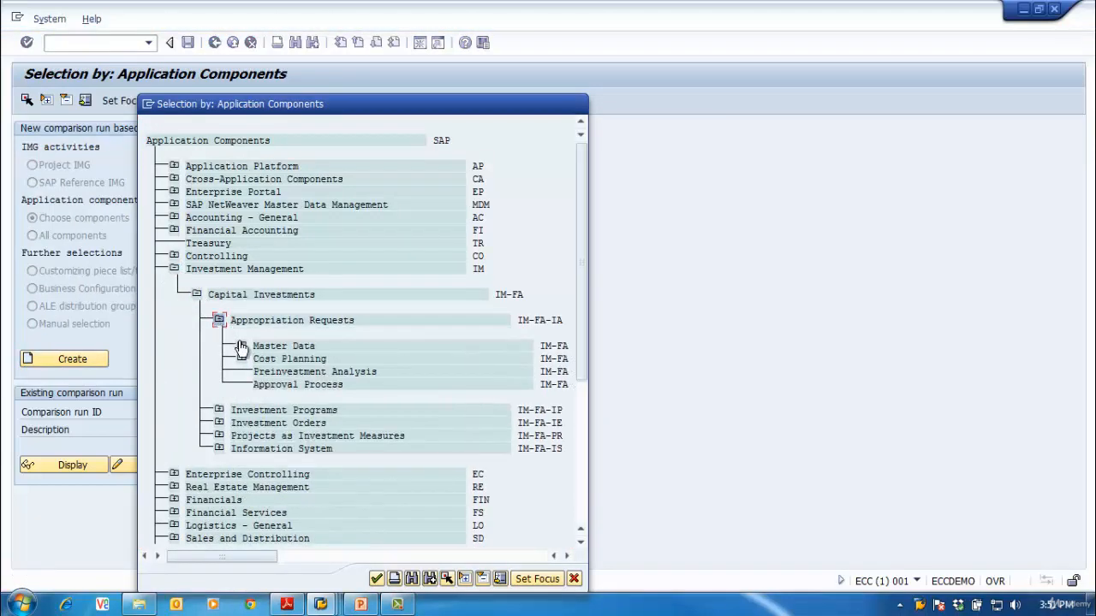
pyautogui.click(271, 372)
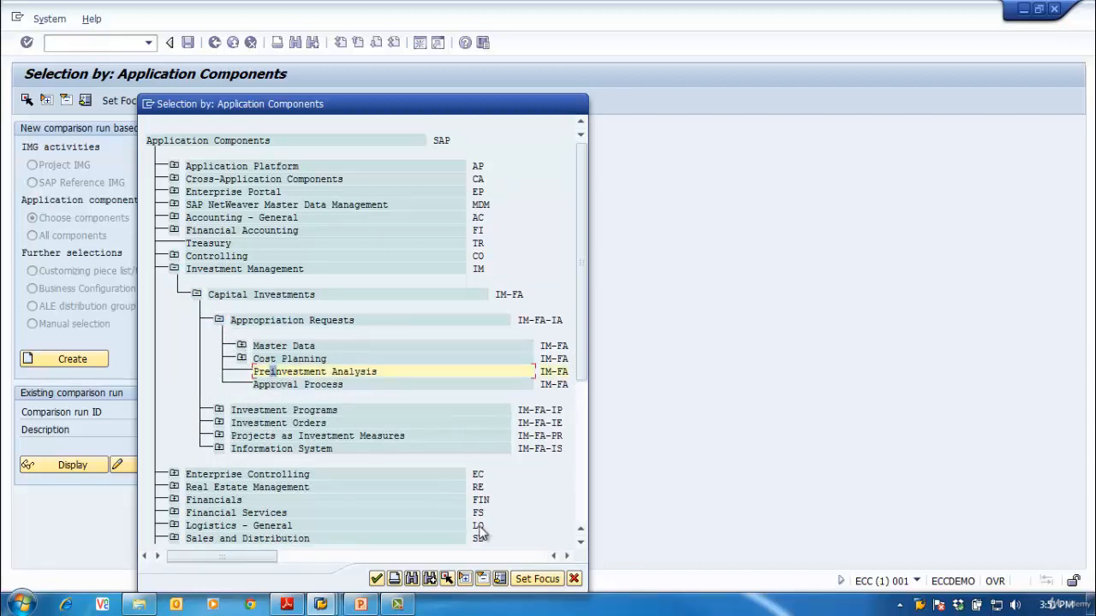
pyautogui.moveTo(366, 111); pyautogui.dragTo(446, 74)
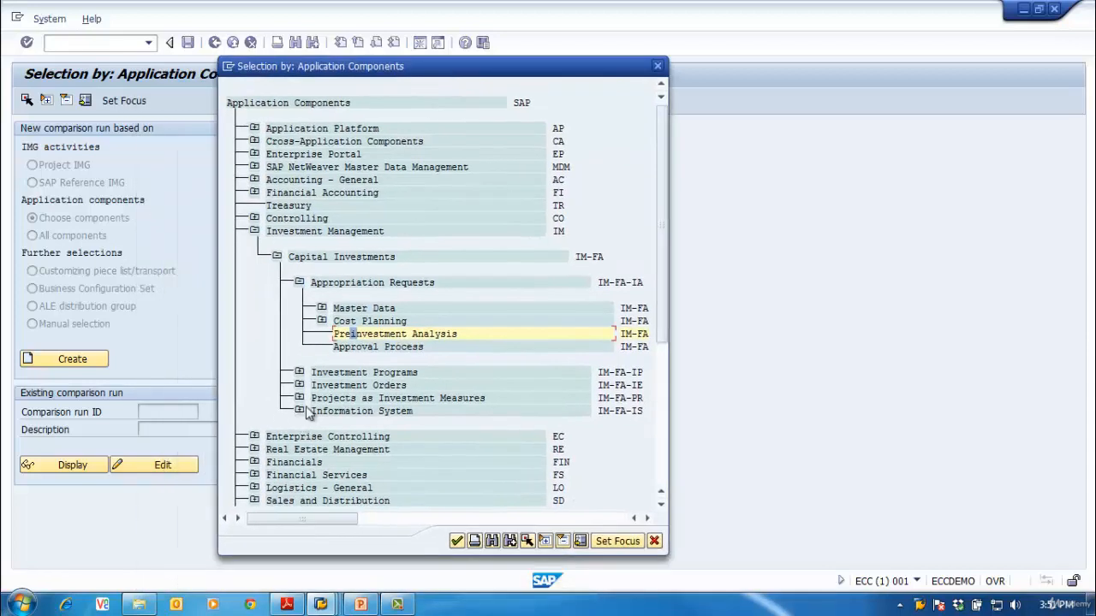
pyautogui.click(528, 542)
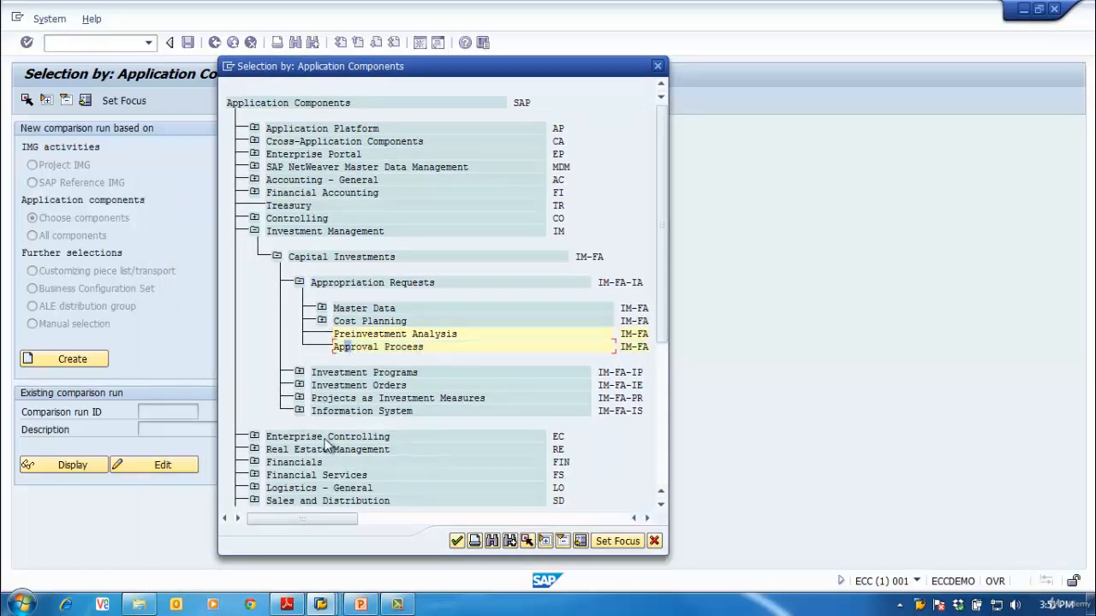
pyautogui.click(526, 543)
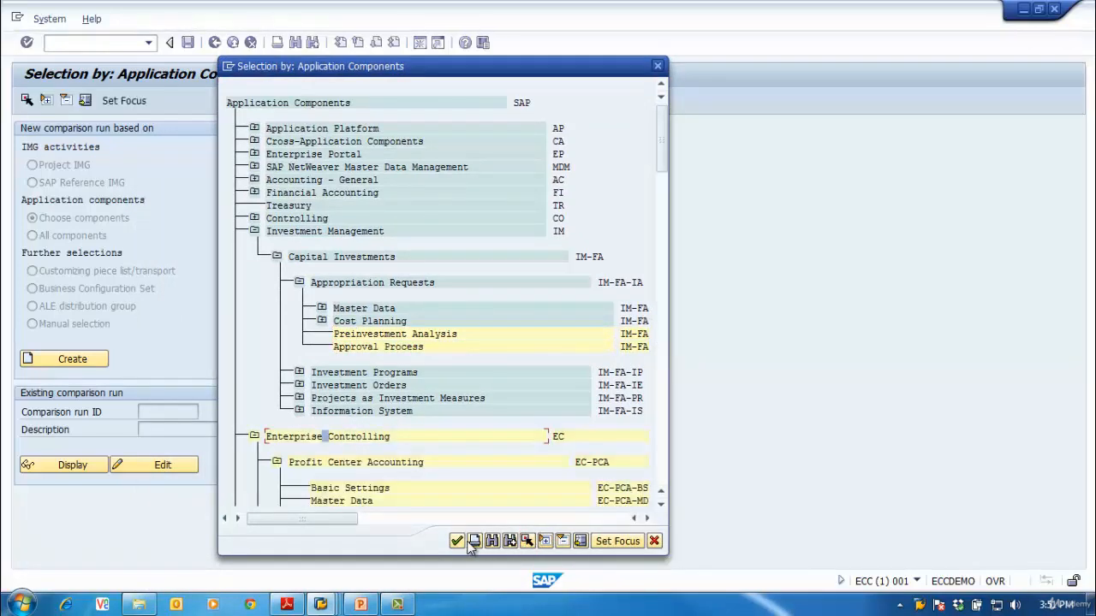
pyautogui.click(457, 541)
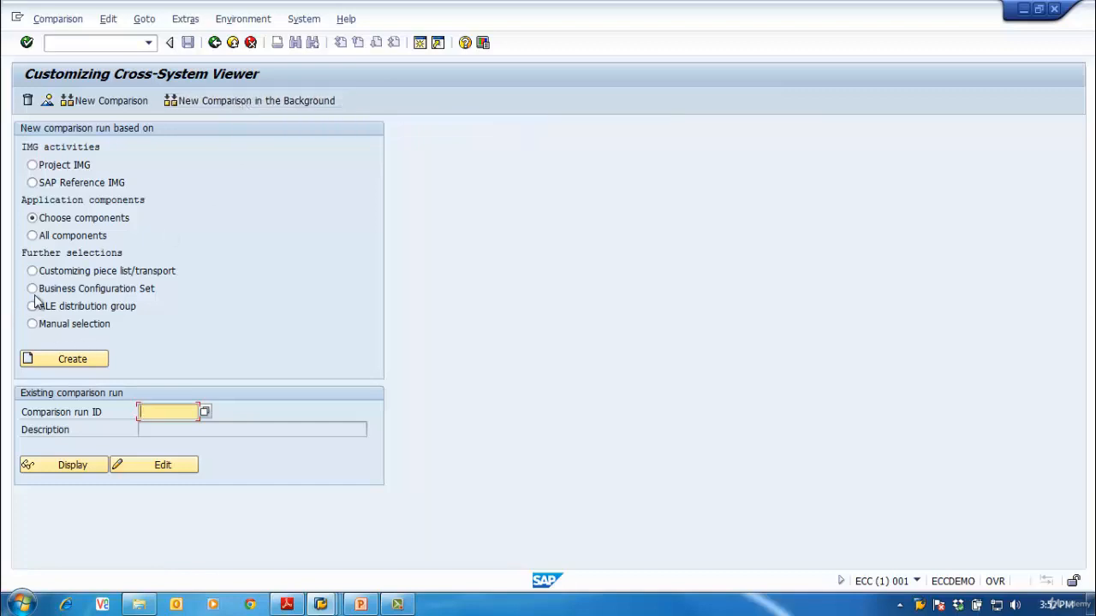
# Return to Easy Access, switch to the ECQ session, cancel the Project IMG dialog and choose Manual selection
pyautogui.click(214, 43)
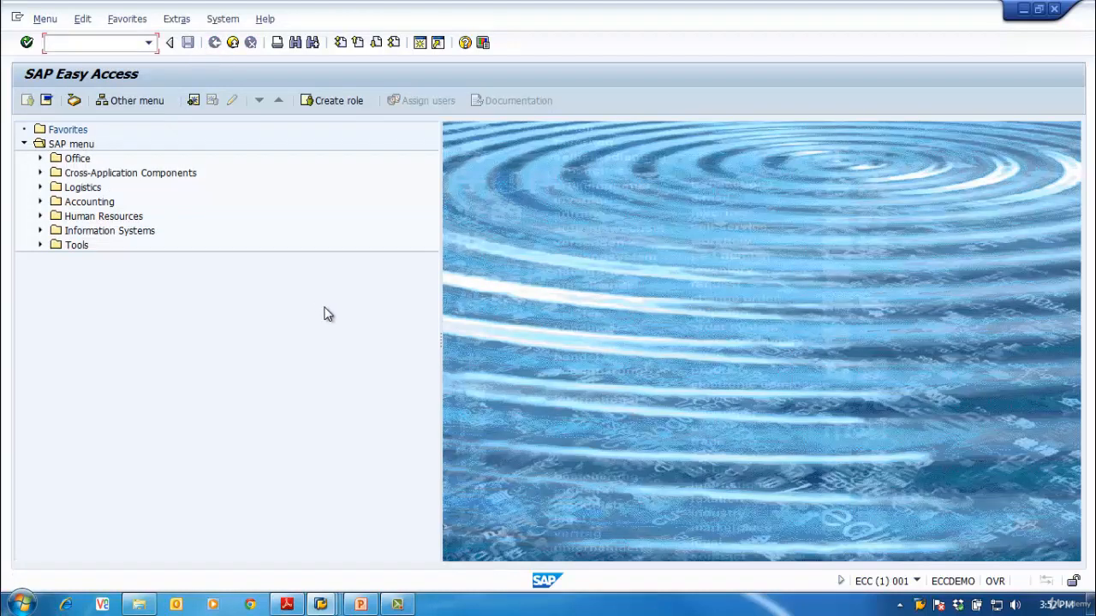
pyautogui.moveTo(323, 607)
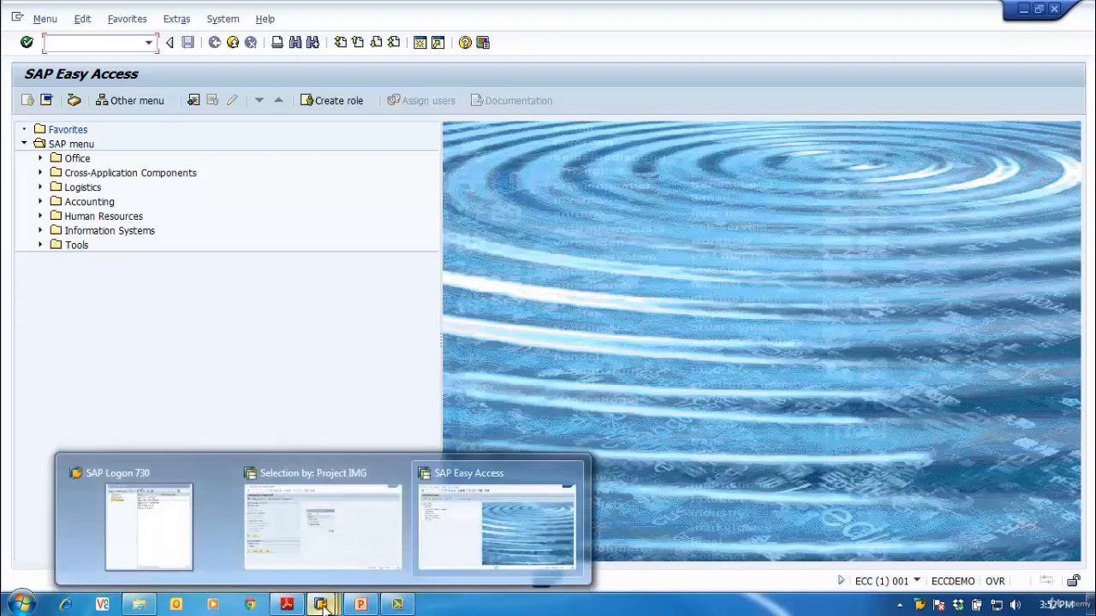
pyautogui.click(514, 520)
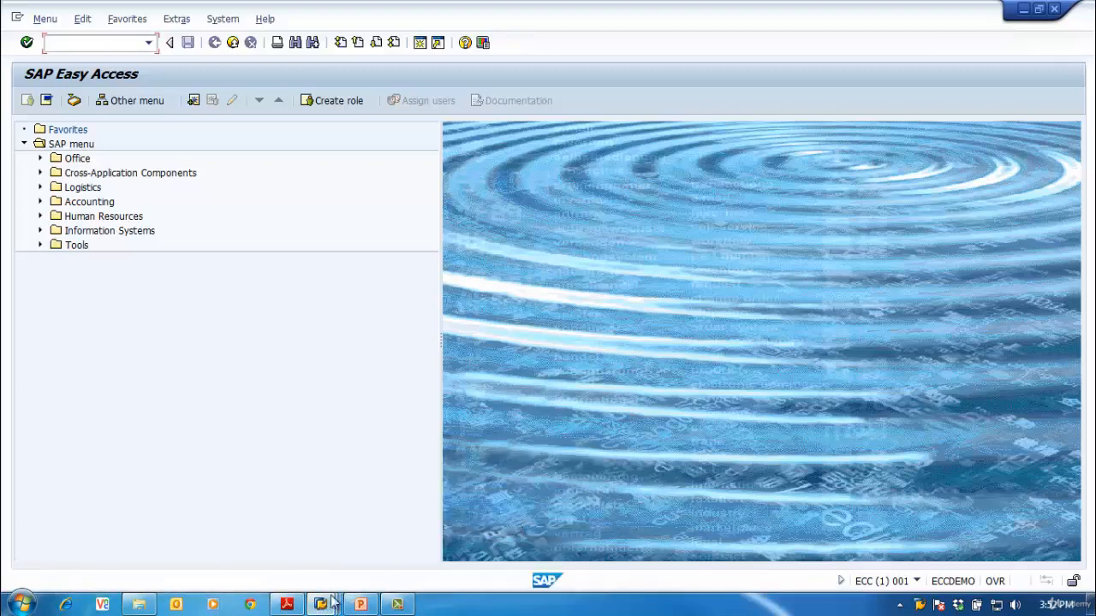
pyautogui.moveTo(332, 602)
pyautogui.click(326, 553)
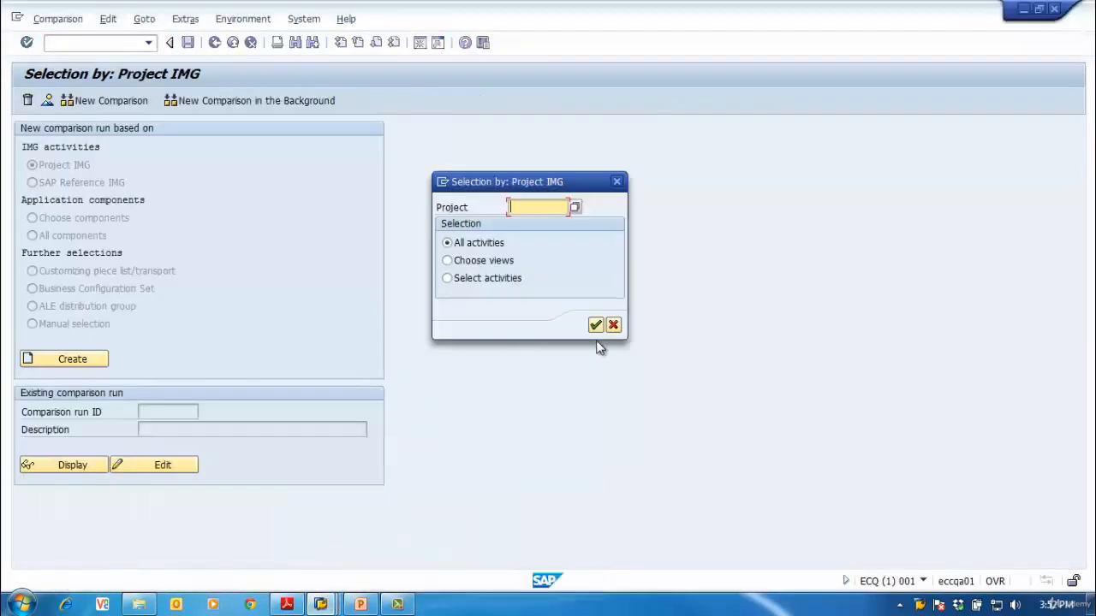
pyautogui.click(614, 327)
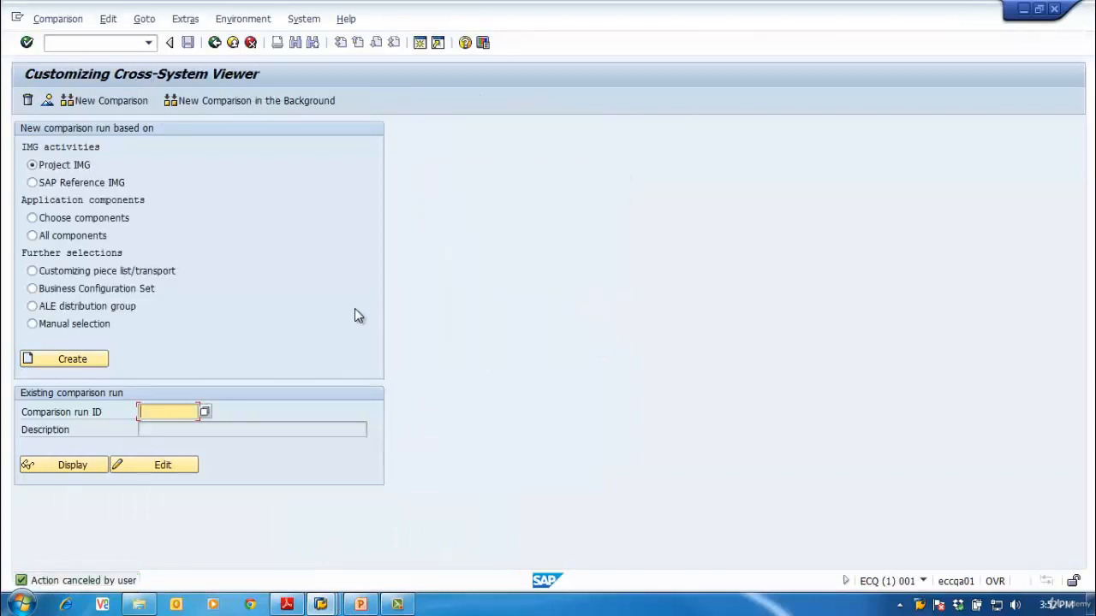
pyautogui.click(36, 324)
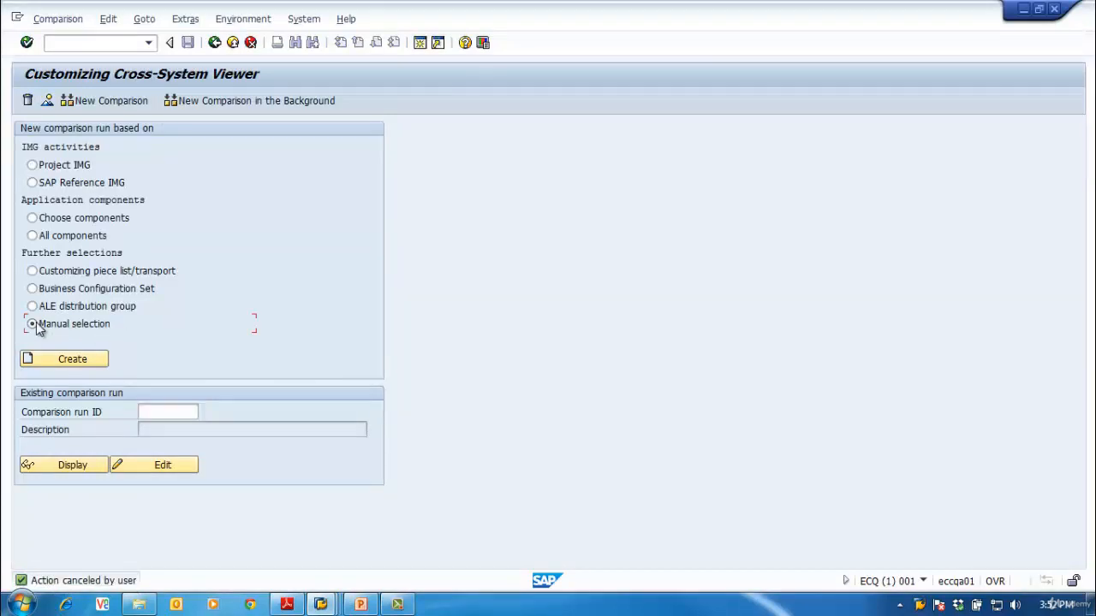
# Create a manual-selection run and enter object V_T005_BAS, found by searching V_T005*
pyautogui.click(63, 359)
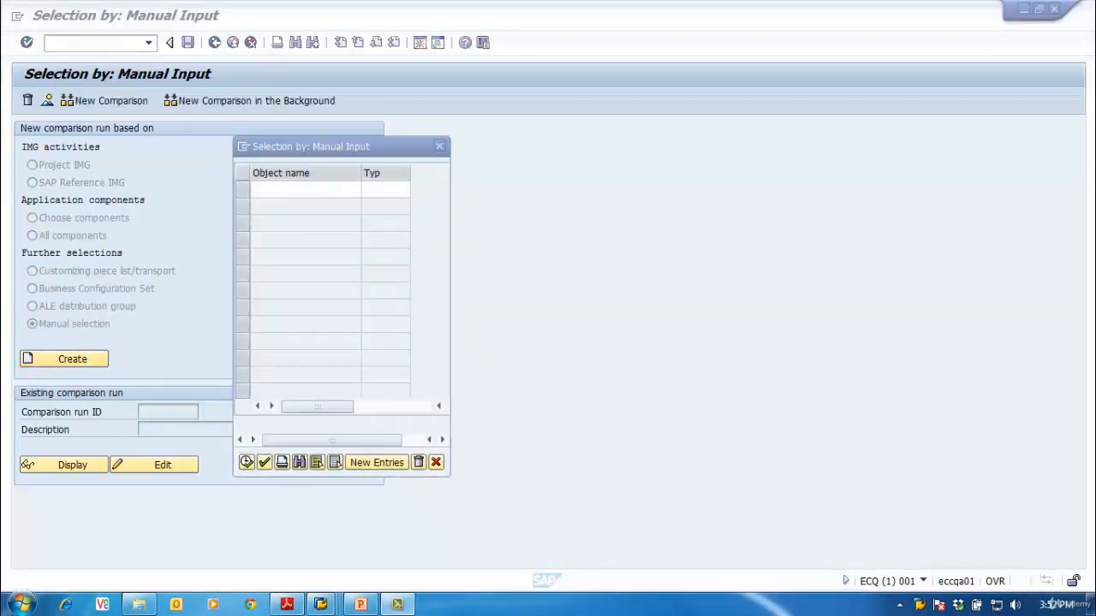
pyautogui.click(311, 189)
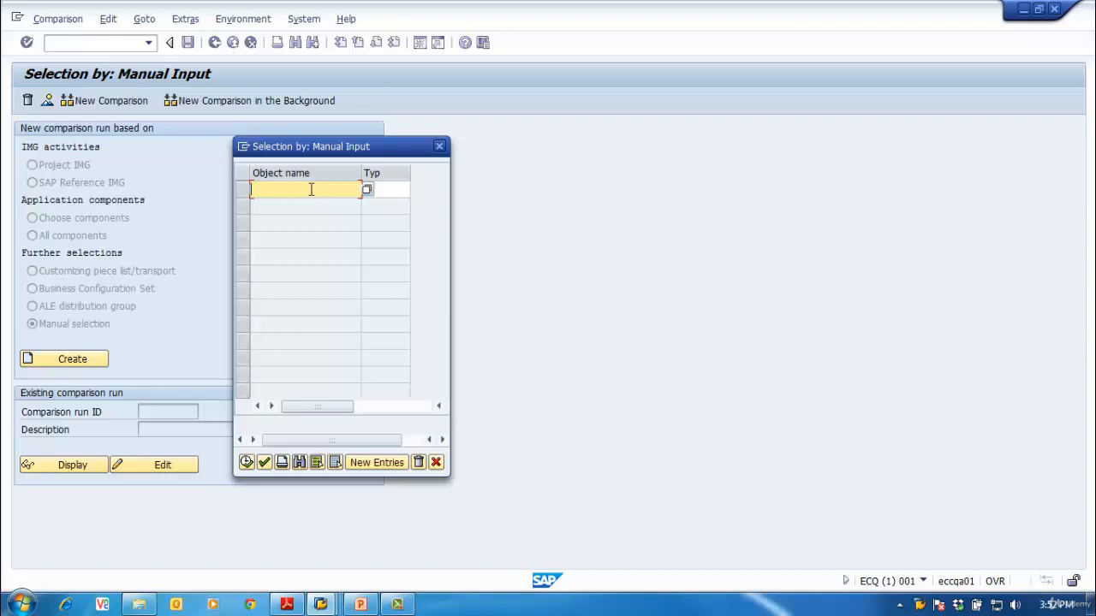
pyautogui.write('V_')
pyautogui.press('Down')
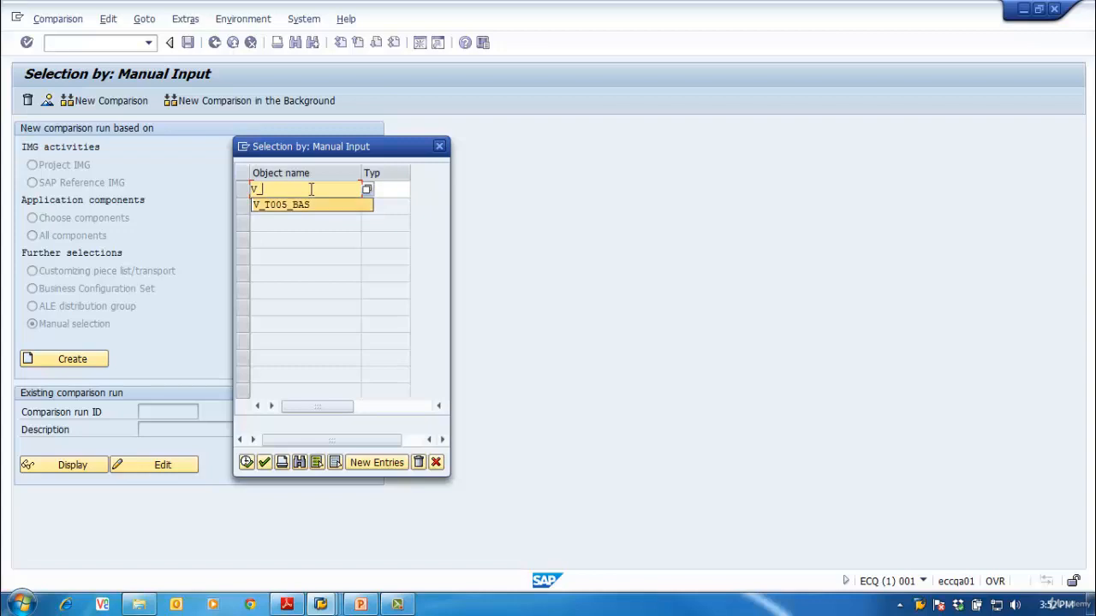
pyautogui.press('Return')
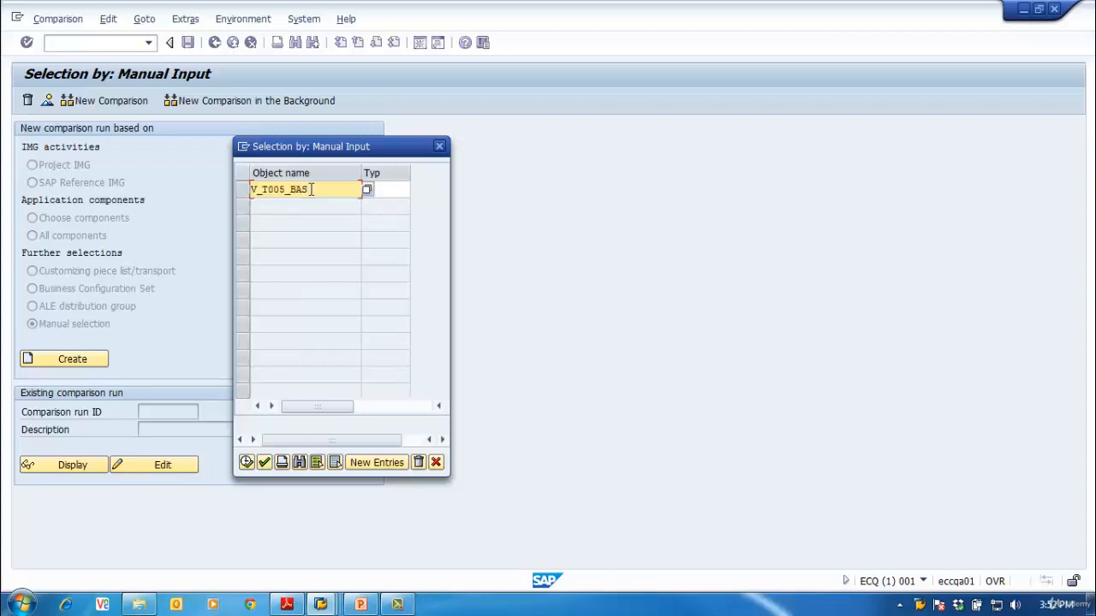
pyautogui.press('BackSpace')
pyautogui.press('BackSpace')
pyautogui.press('BackSpace')
pyautogui.press('BackSpace')
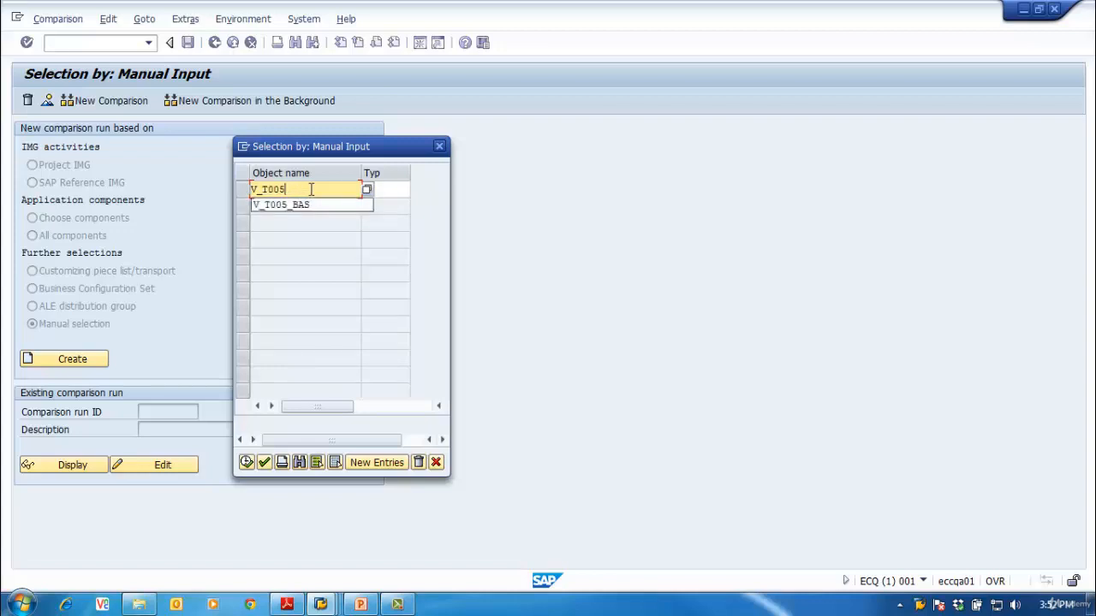
pyautogui.write('*')
pyautogui.press('Return')
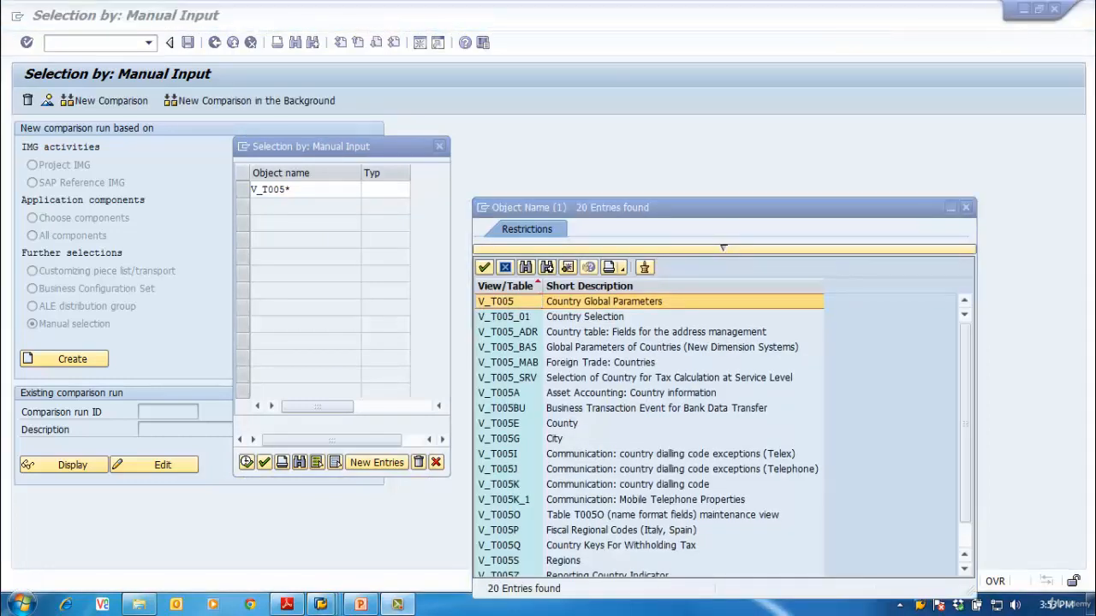
pyautogui.doubleClick(523, 347)
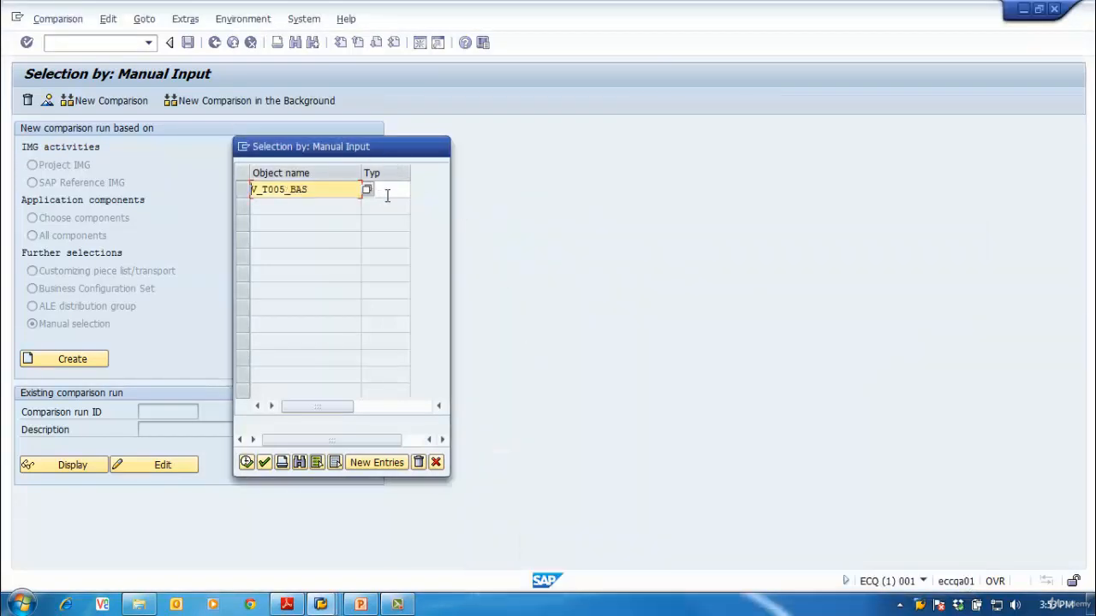
pyautogui.click(389, 188)
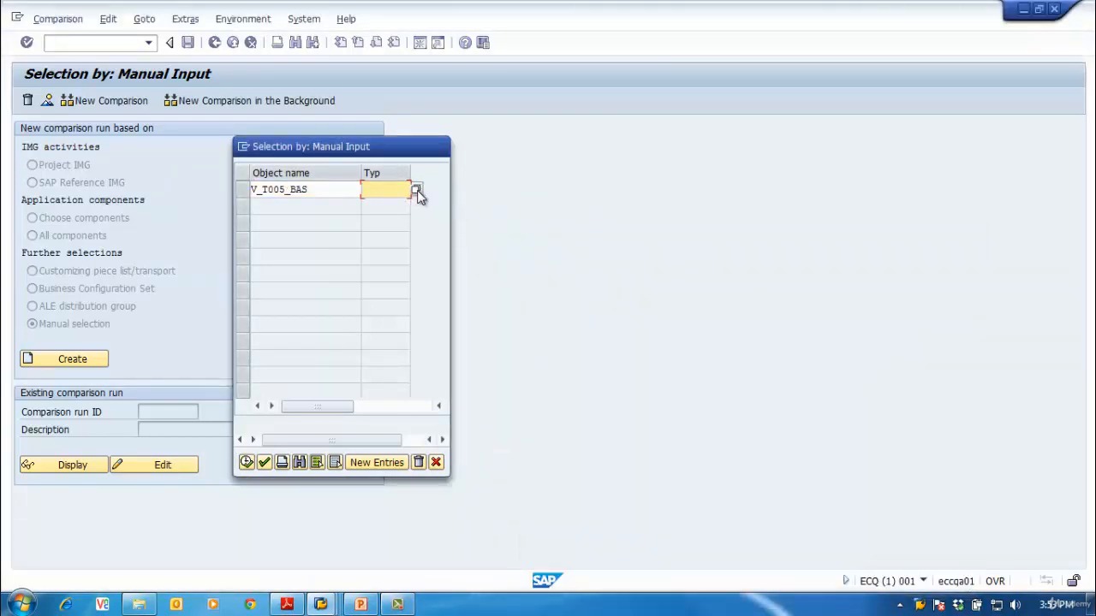
pyautogui.click(416, 190)
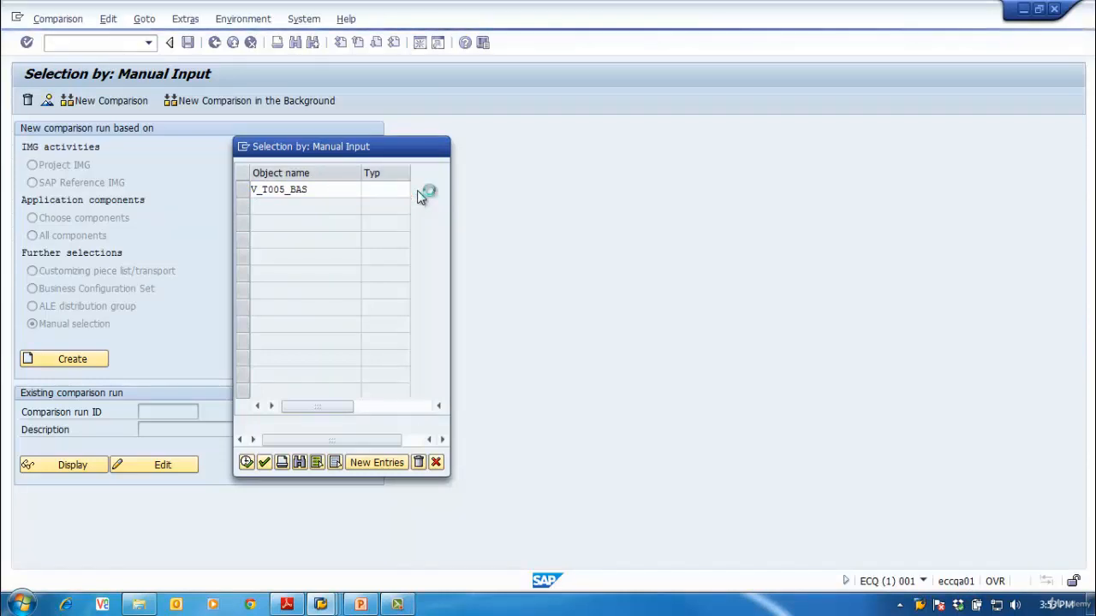
pyautogui.moveTo(452, 165); pyautogui.dragTo(716, 154)
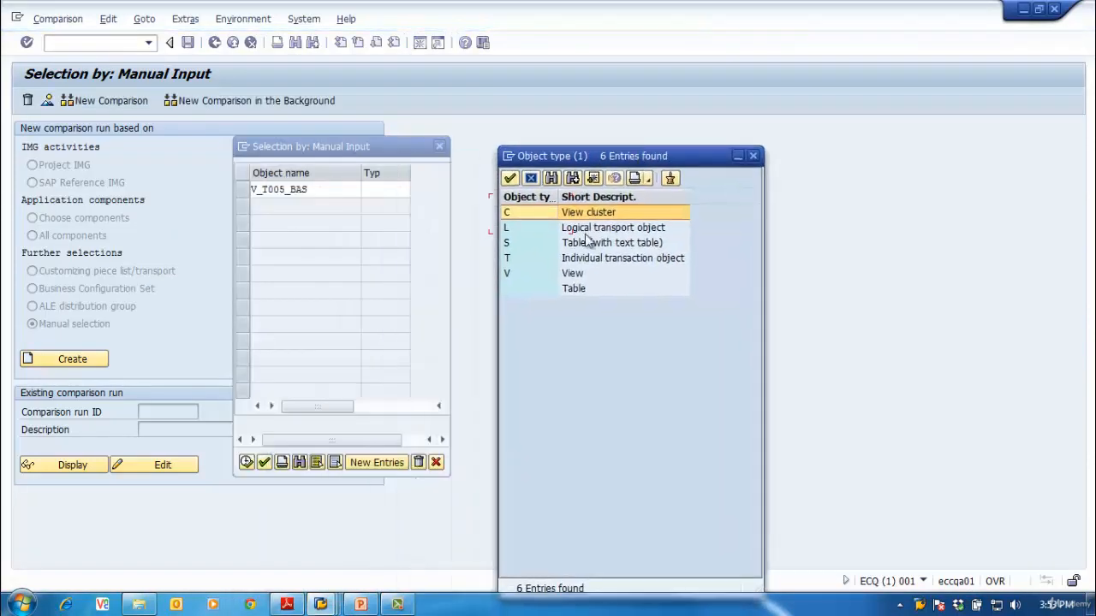
pyautogui.click(514, 272)
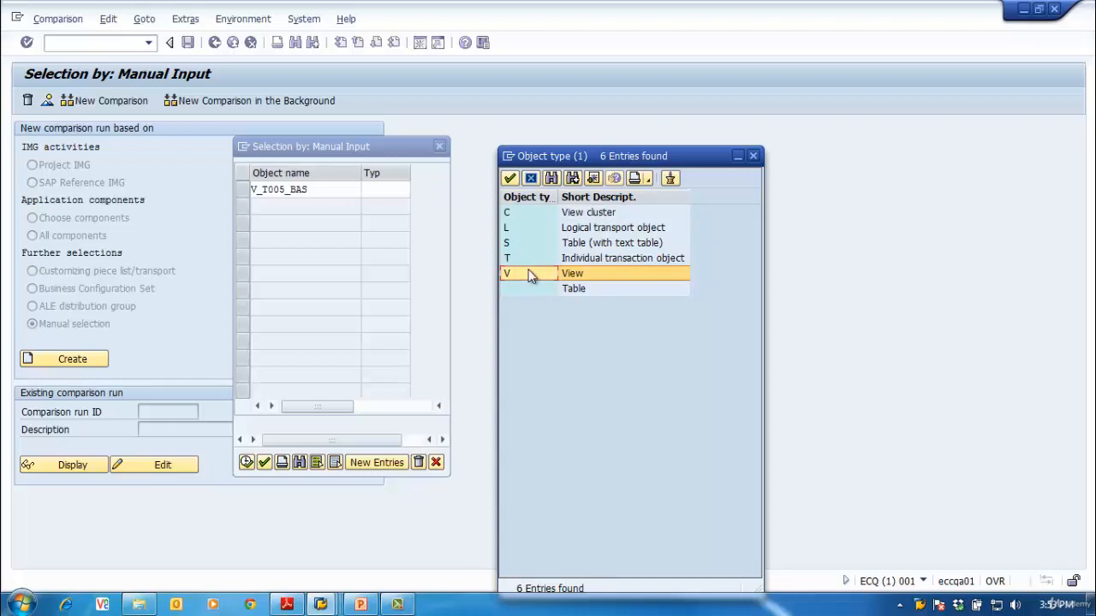
pyautogui.doubleClick(529, 274)
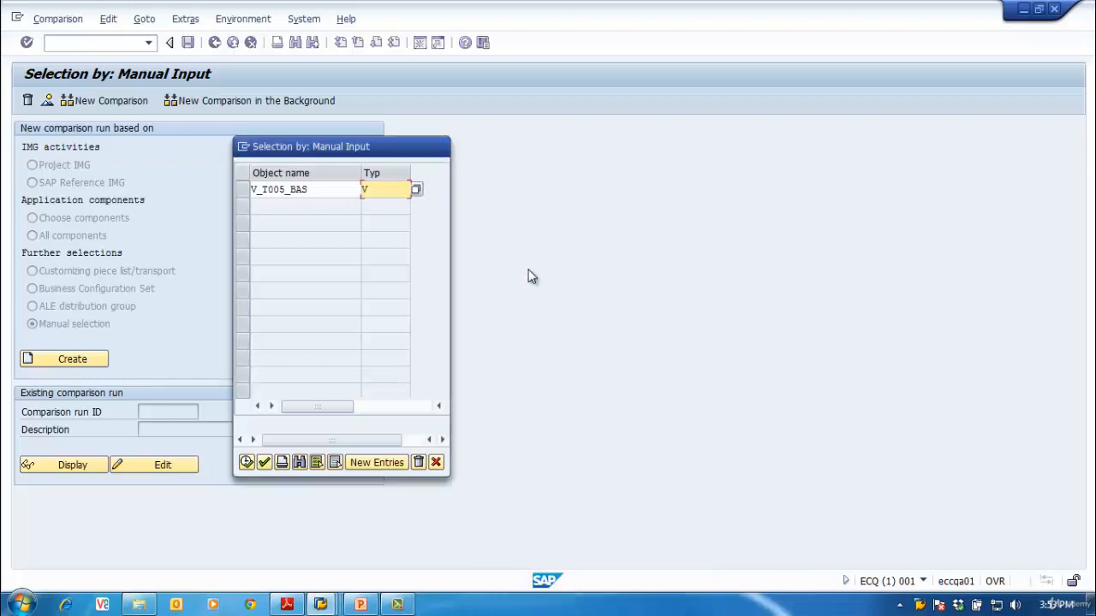
pyautogui.click(246, 462)
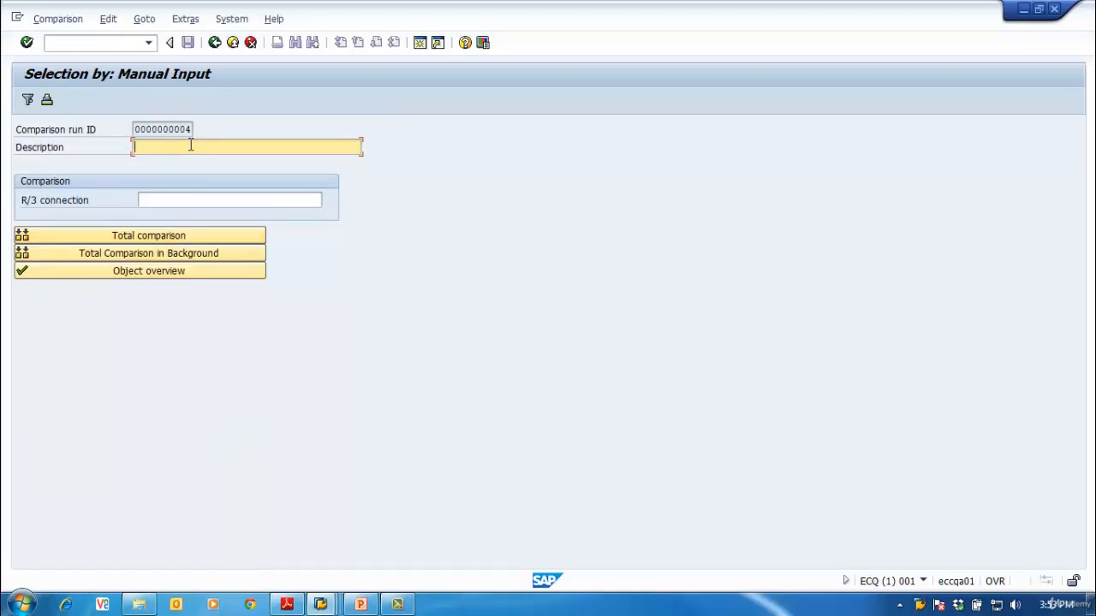
# Describe the run as 'Country Code', set R/3 connection ECC_CPY_CLN, and run the total comparison
pyautogui.write('Country Code')
pyautogui.click(211, 199)
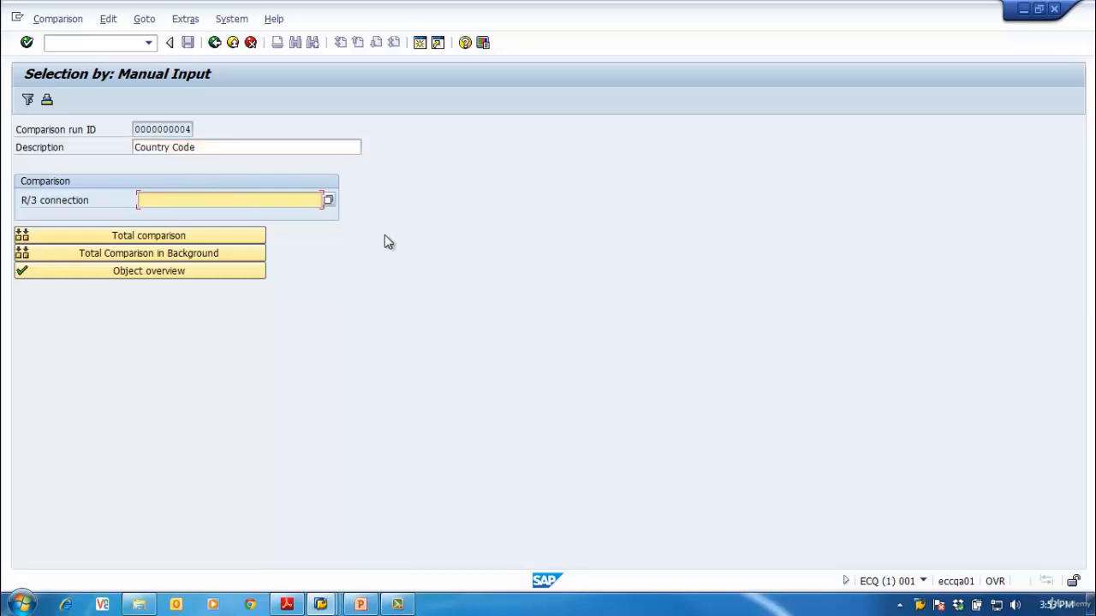
pyautogui.click(329, 201)
pyautogui.moveTo(322, 203); pyautogui.dragTo(672, 161)
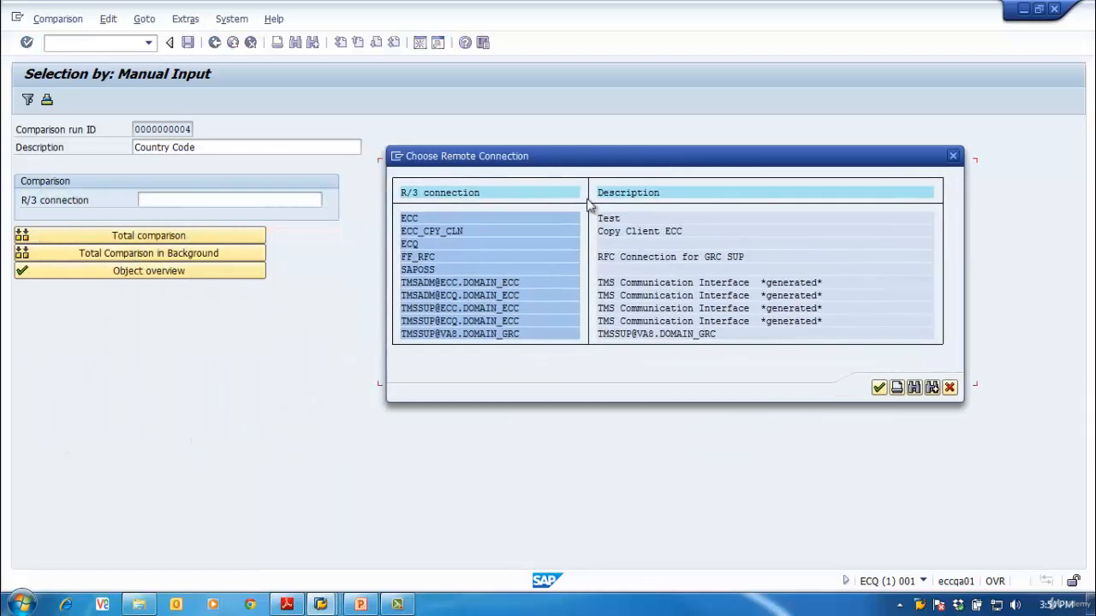
pyautogui.doubleClick(433, 232)
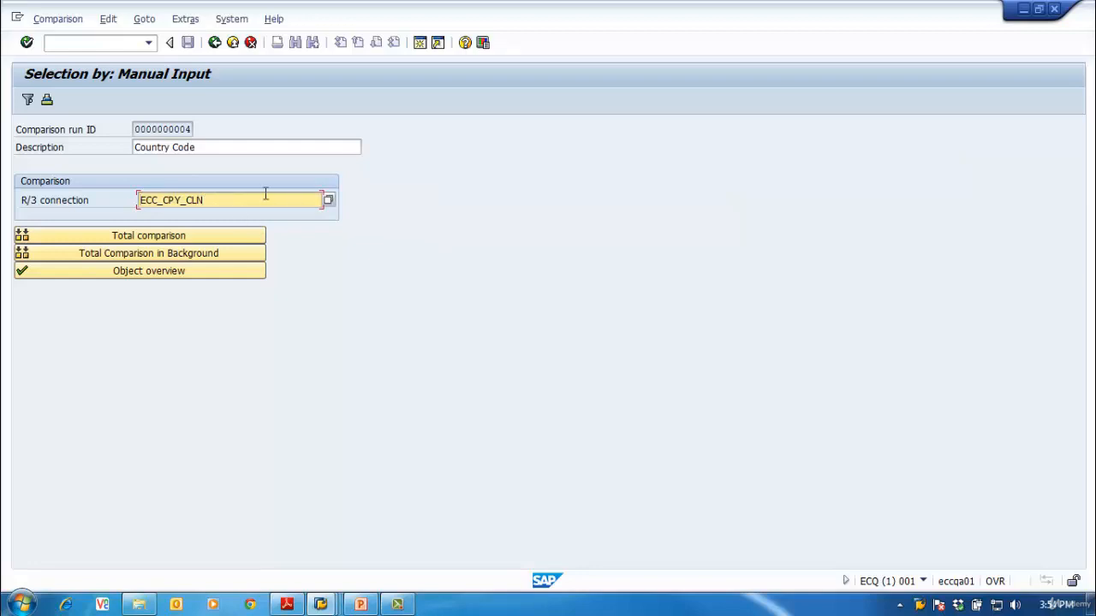
pyautogui.click(150, 240)
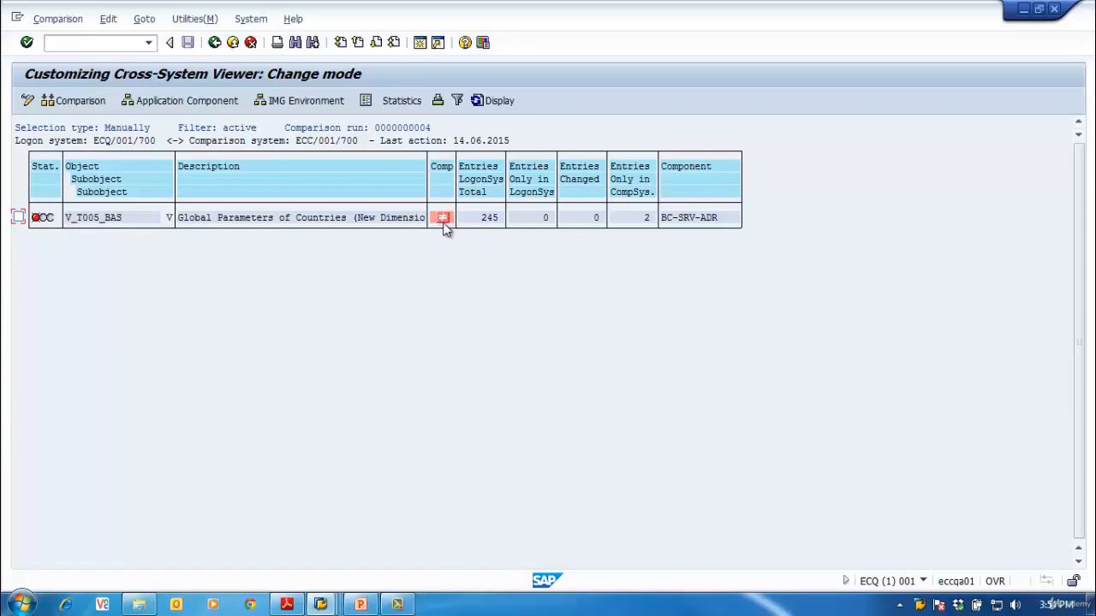
pyautogui.click(366, 103)
pyautogui.moveTo(305, 187); pyautogui.dragTo(819, 197)
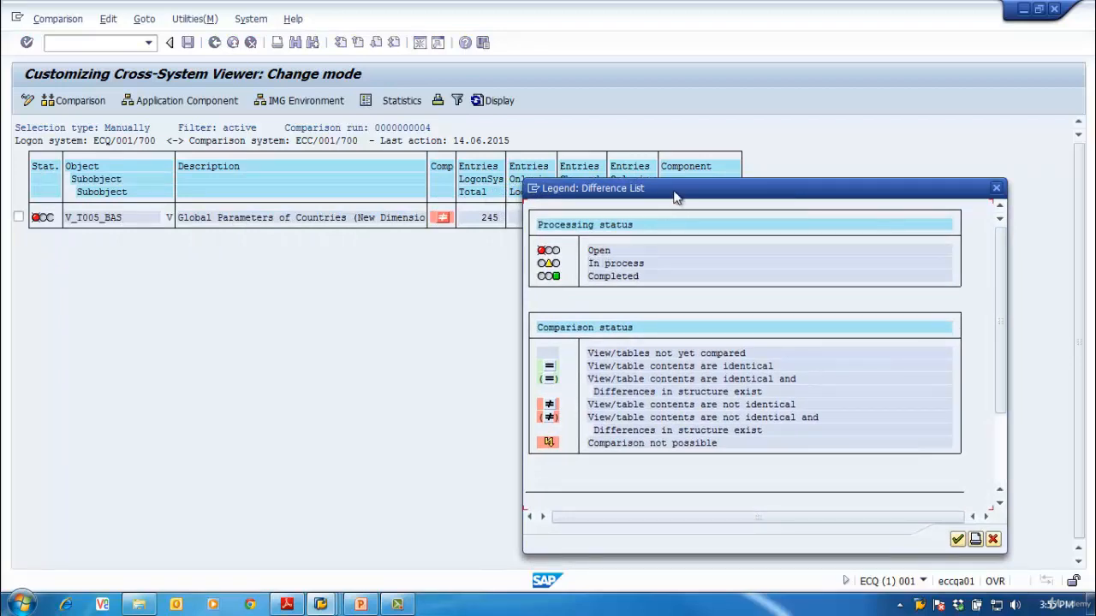
pyautogui.moveTo(675, 197); pyautogui.dragTo(821, 217)
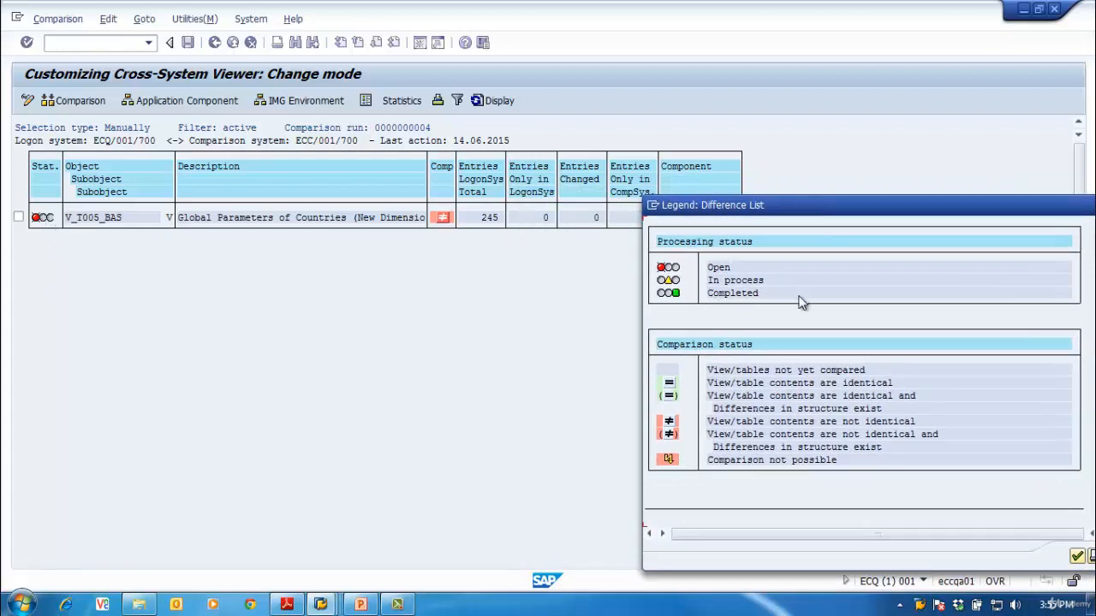
pyautogui.moveTo(829, 205); pyautogui.dragTo(760, 248)
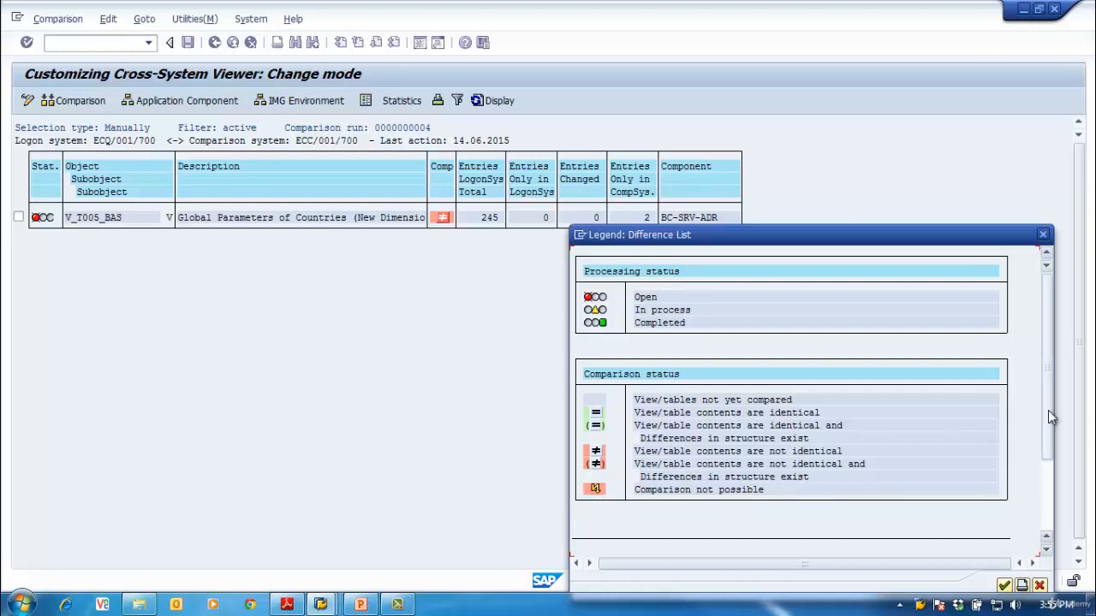
pyautogui.click(1045, 471)
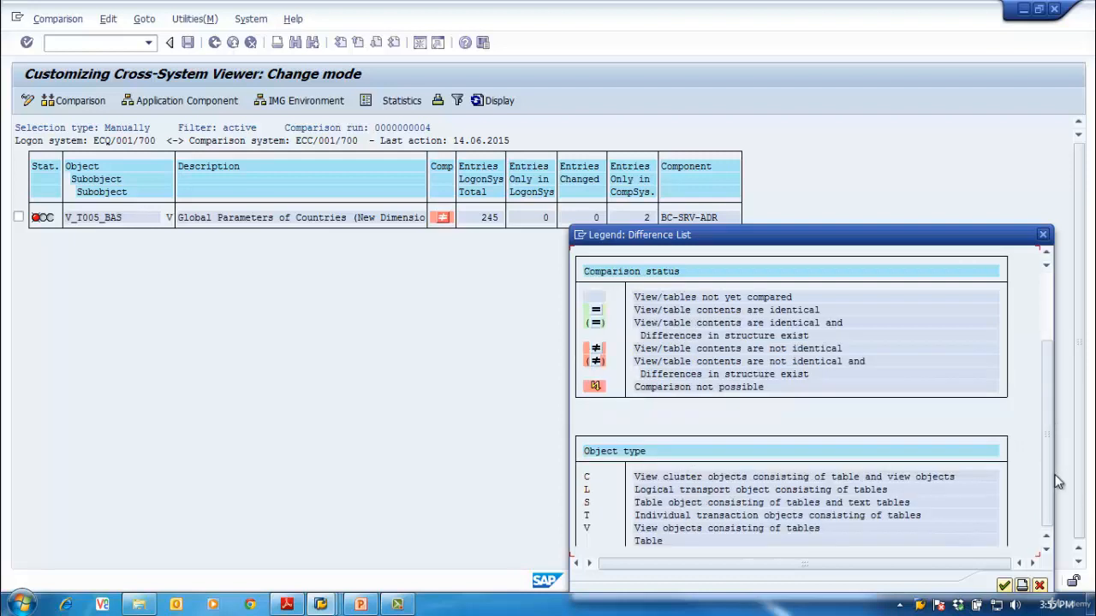
pyautogui.moveTo(1044, 490); pyautogui.dragTo(1017, 452)
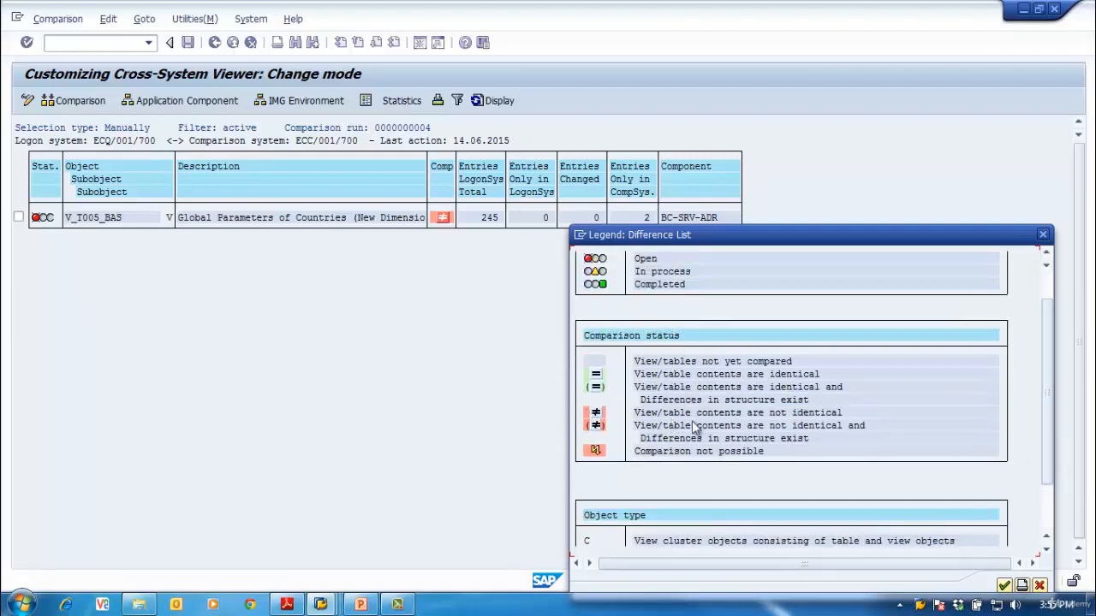
pyautogui.click(1043, 234)
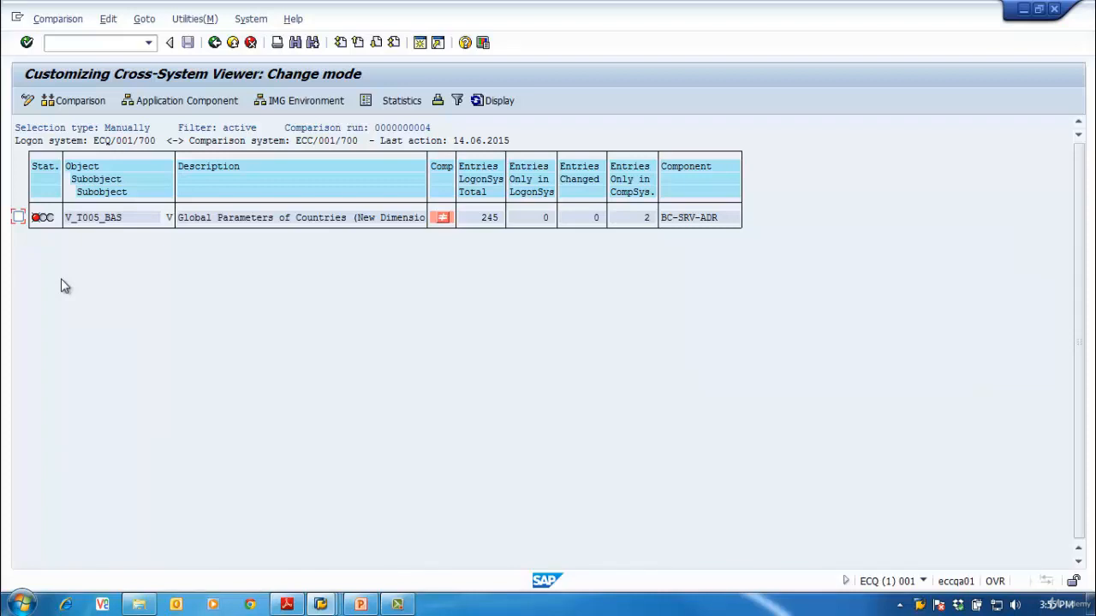
# Start a detailed comparison of V_T005_BAS over all entries and open it display-only
pyautogui.click(18, 218)
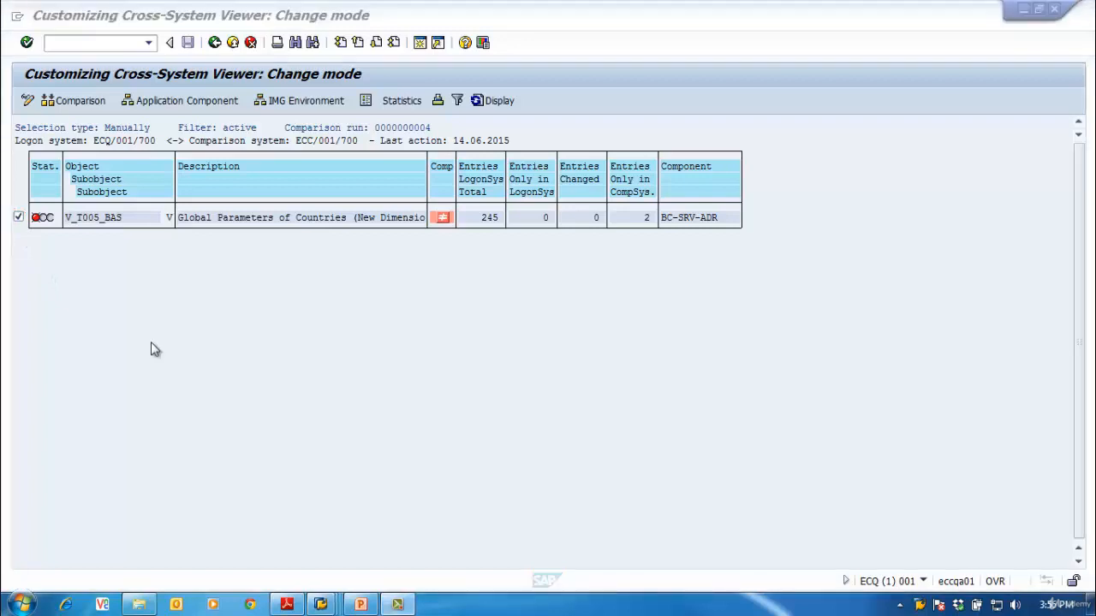
pyautogui.click(133, 319)
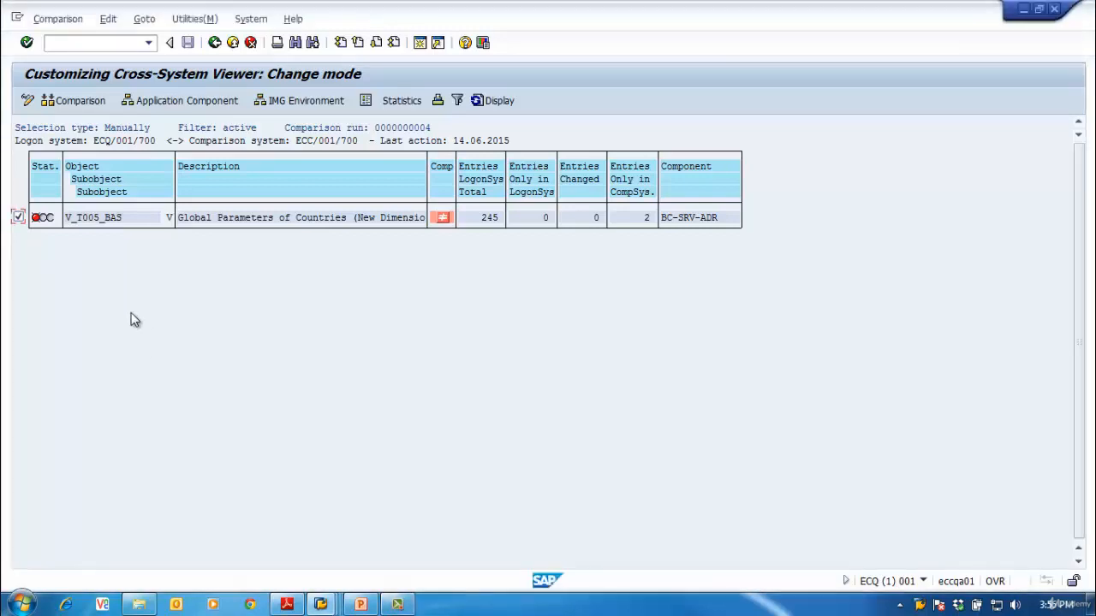
pyautogui.click(107, 18)
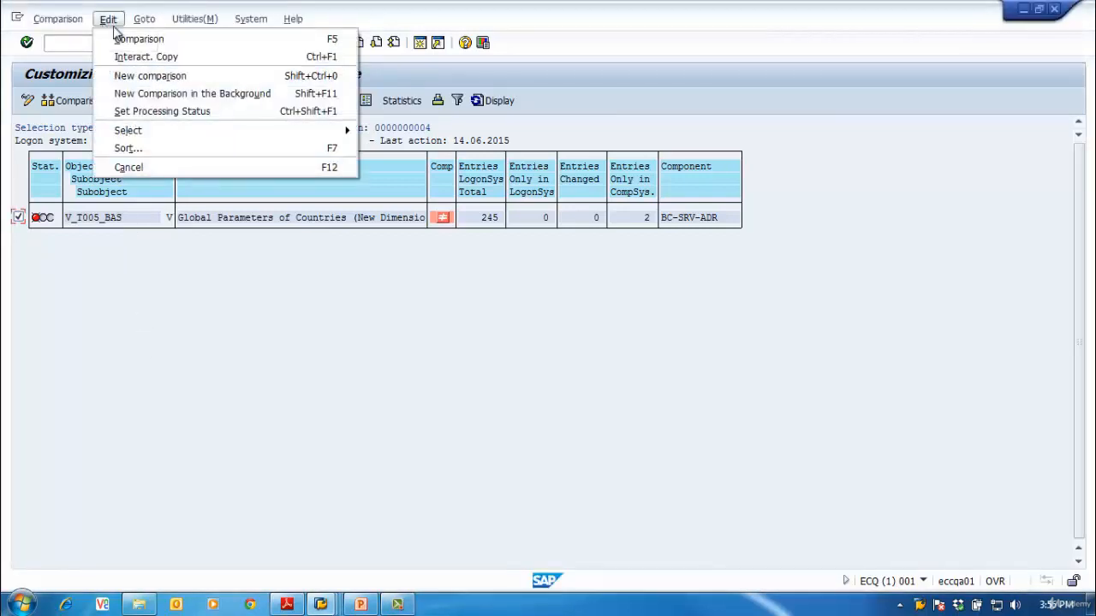
pyautogui.click(161, 56)
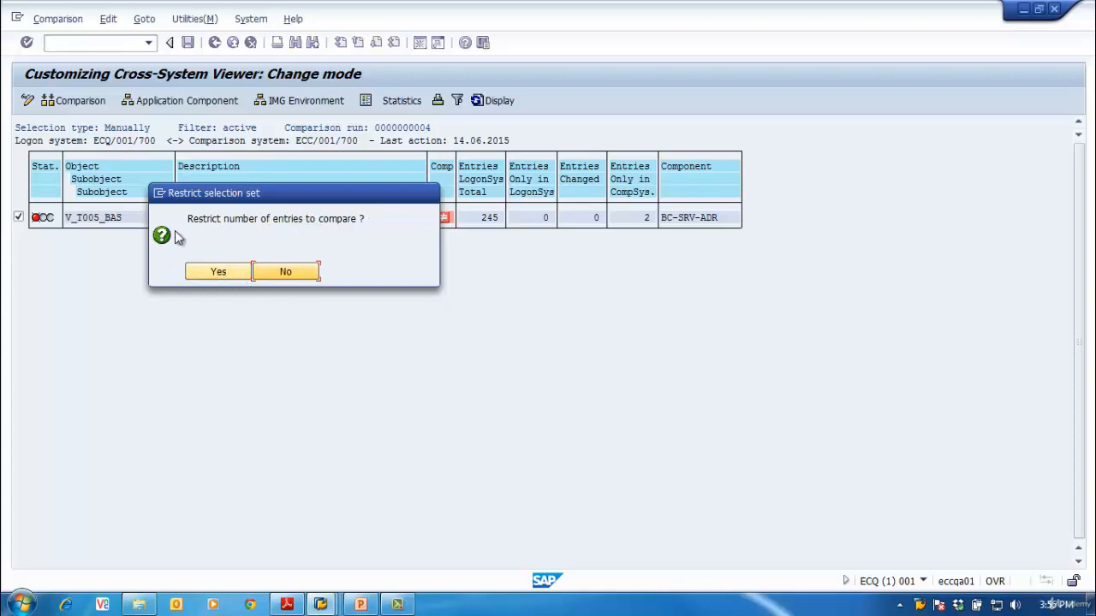
pyautogui.click(281, 273)
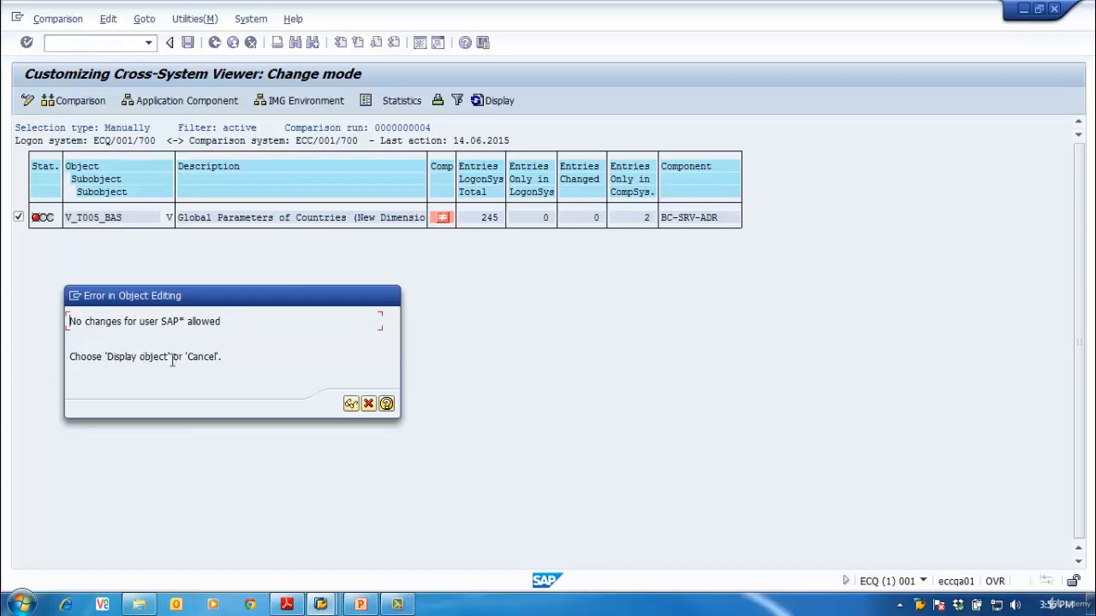
pyautogui.click(351, 403)
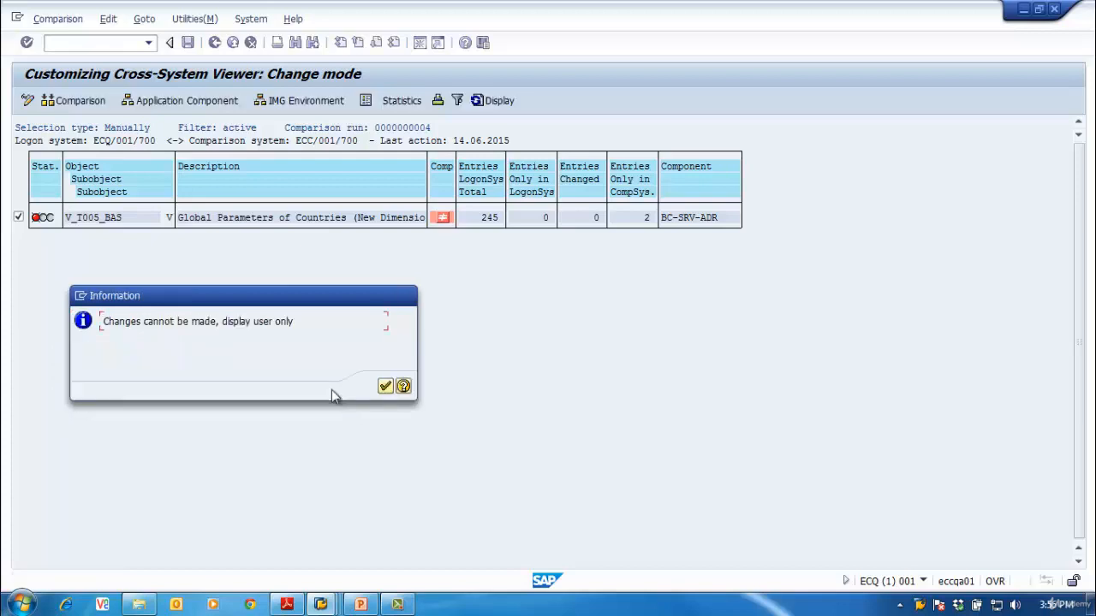
pyautogui.click(385, 387)
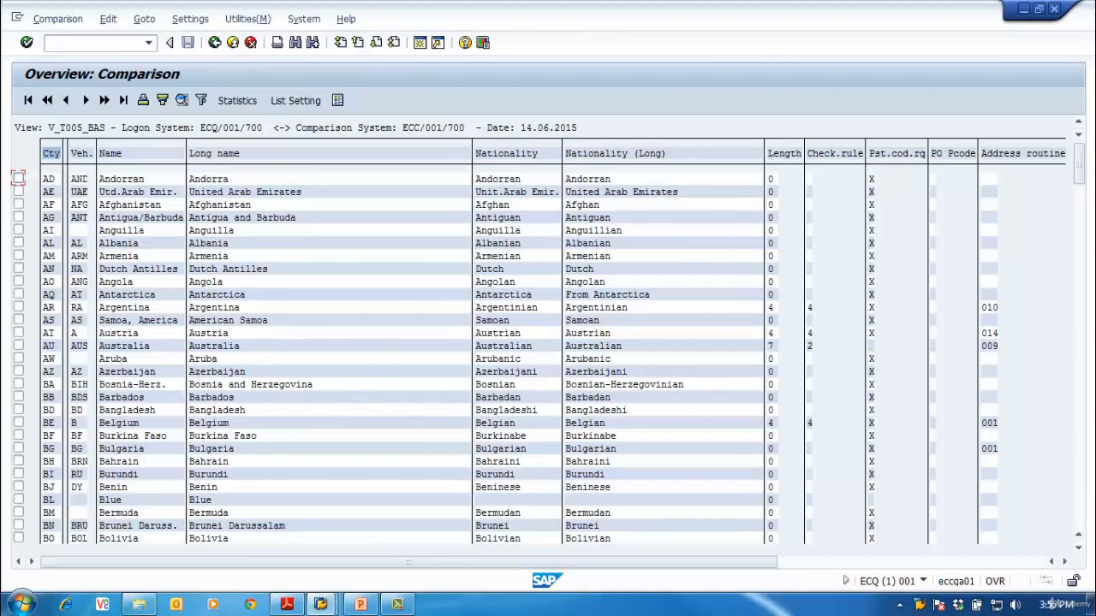
# Scroll to the ECC-only Z2 and ZZ entries, inspect Z2, then back out to SAP Easy Access
pyautogui.moveTo(1080, 165); pyautogui.dragTo(1081, 505)
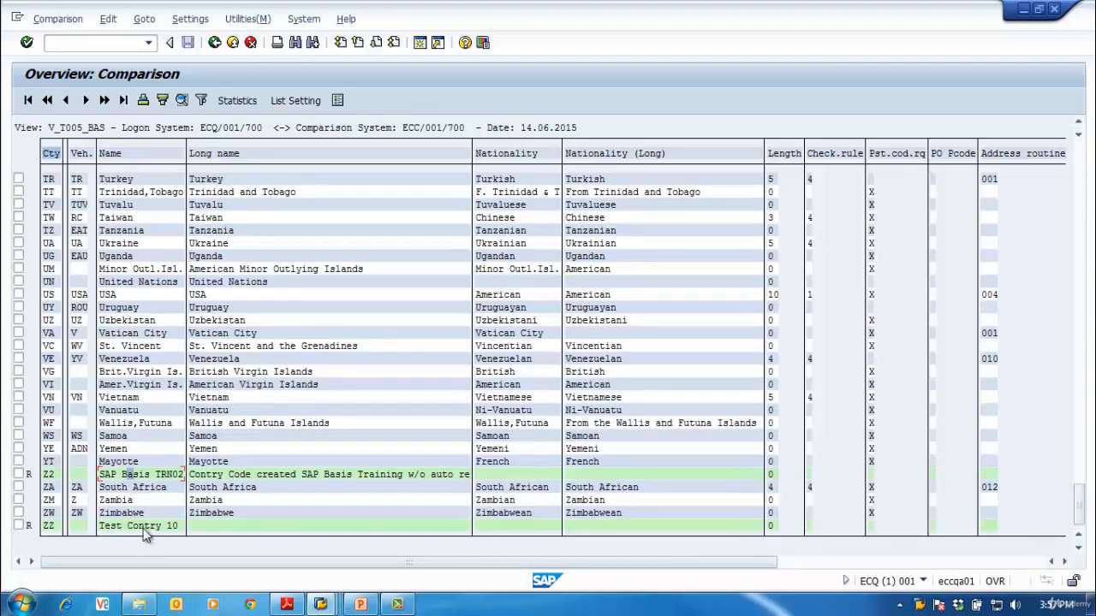
pyautogui.click(137, 476)
pyautogui.click(214, 43)
pyautogui.click(214, 42)
pyautogui.click(214, 43)
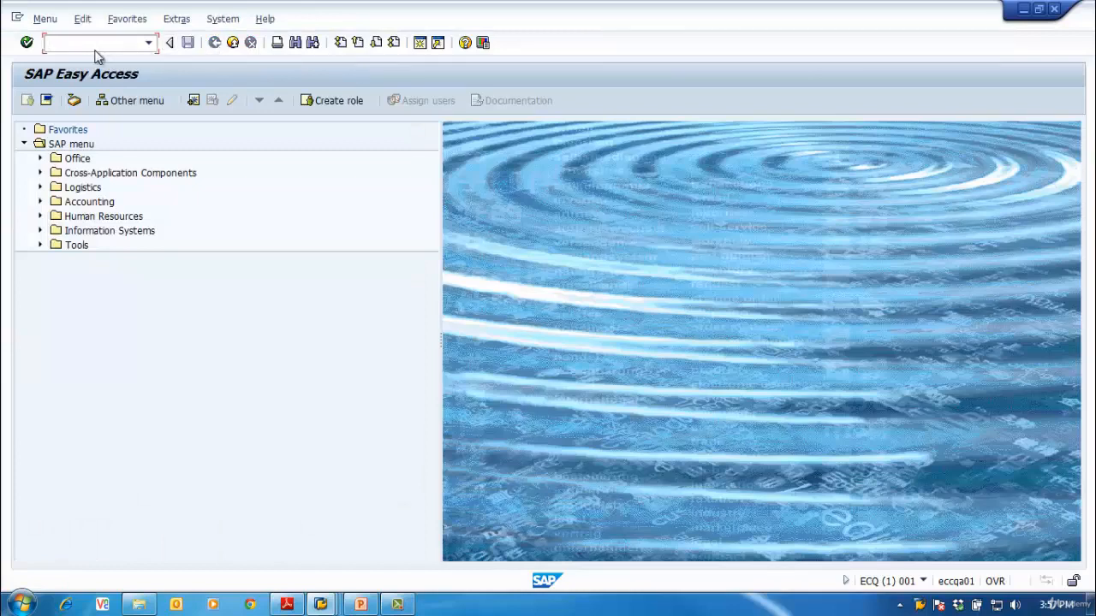
# Start creating the new user SAPBASIS in SU01
pyautogui.write('su01')
pyautogui.press('Return')
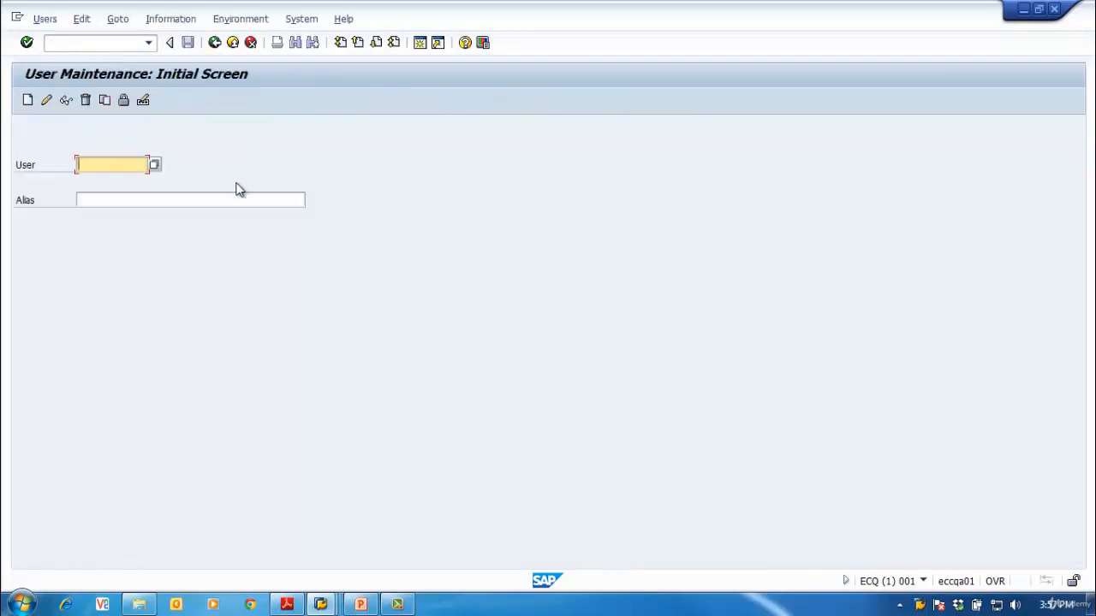
pyautogui.write('SAP')
pyautogui.press('Down')
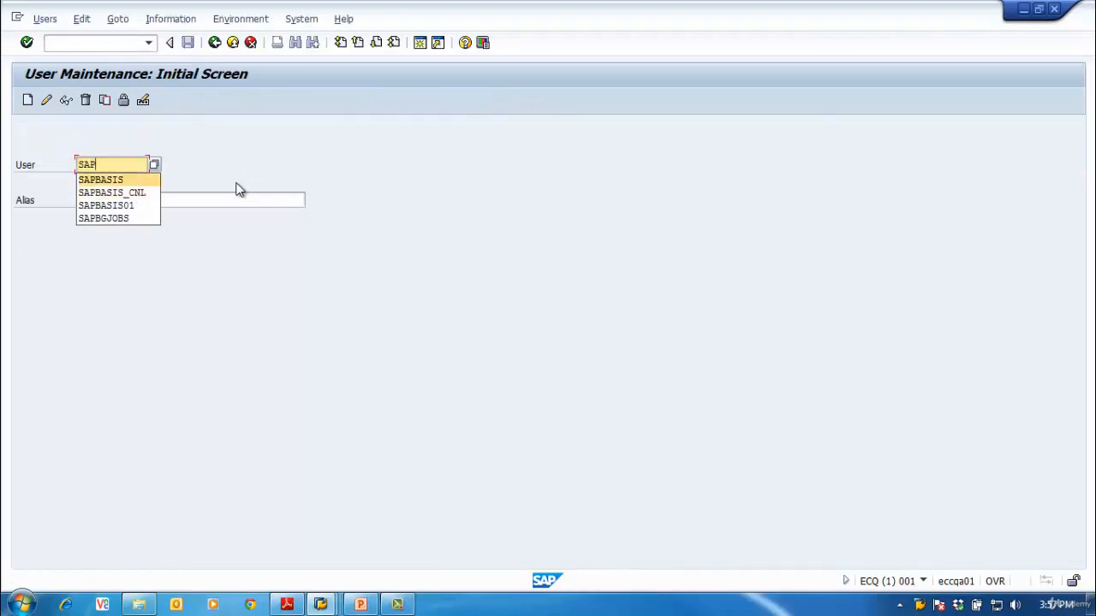
pyautogui.press('Return')
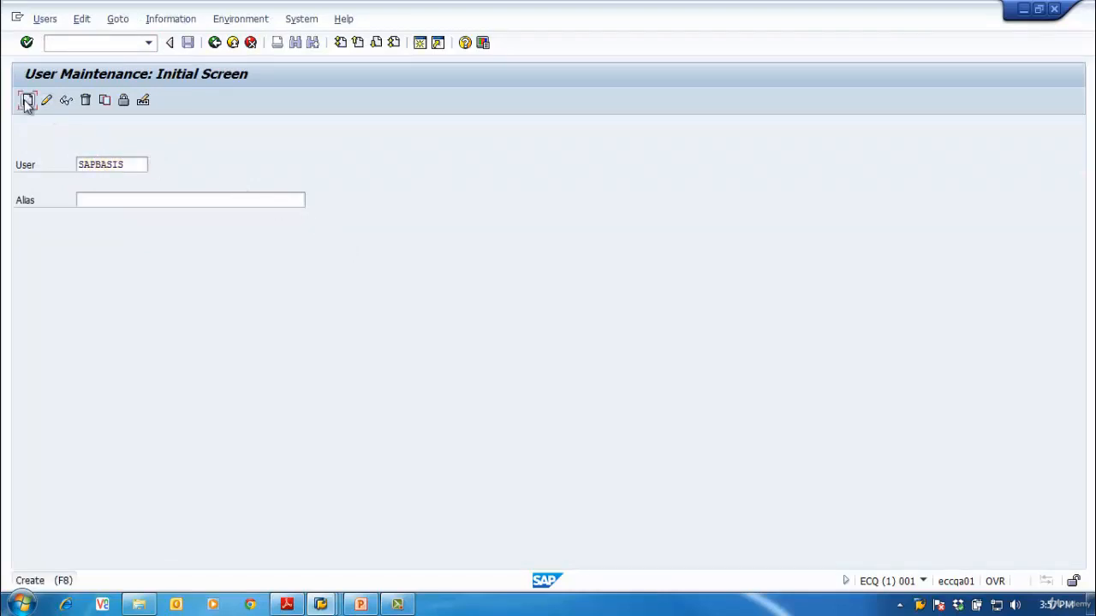
pyautogui.click(28, 99)
# Enter the last name SAPBAs and set the user's initial password
pyautogui.click(168, 251)
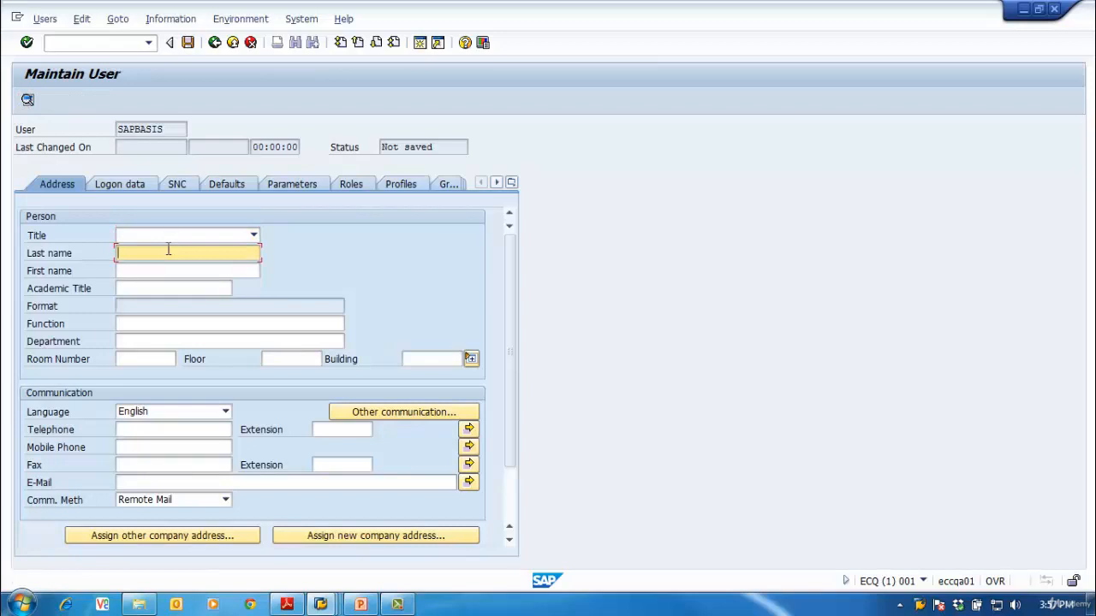
pyautogui.write('SAPBA')
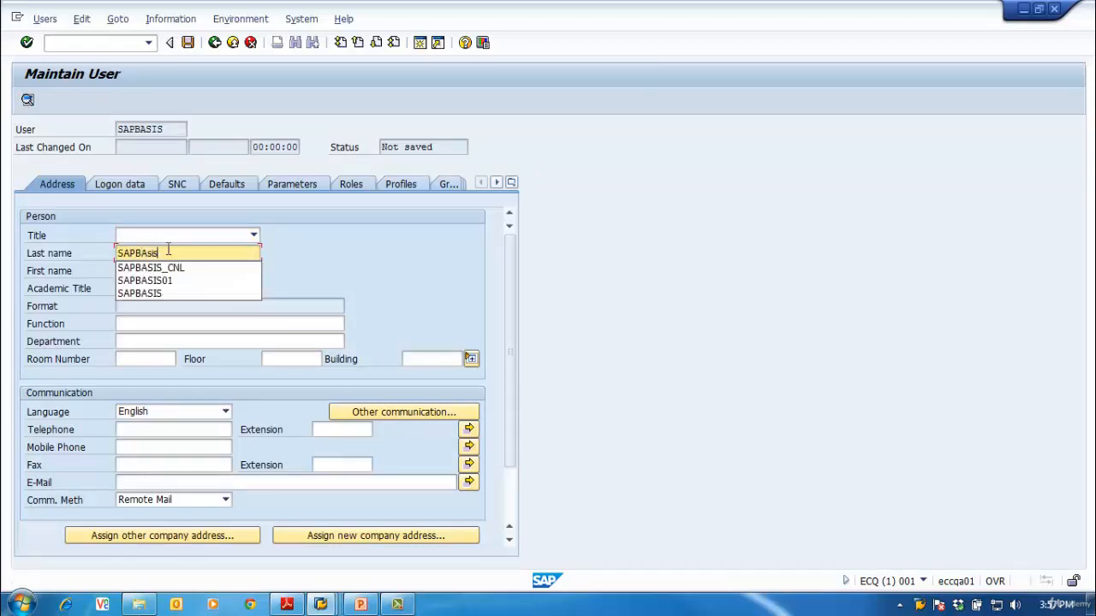
pyautogui.write('s\\')
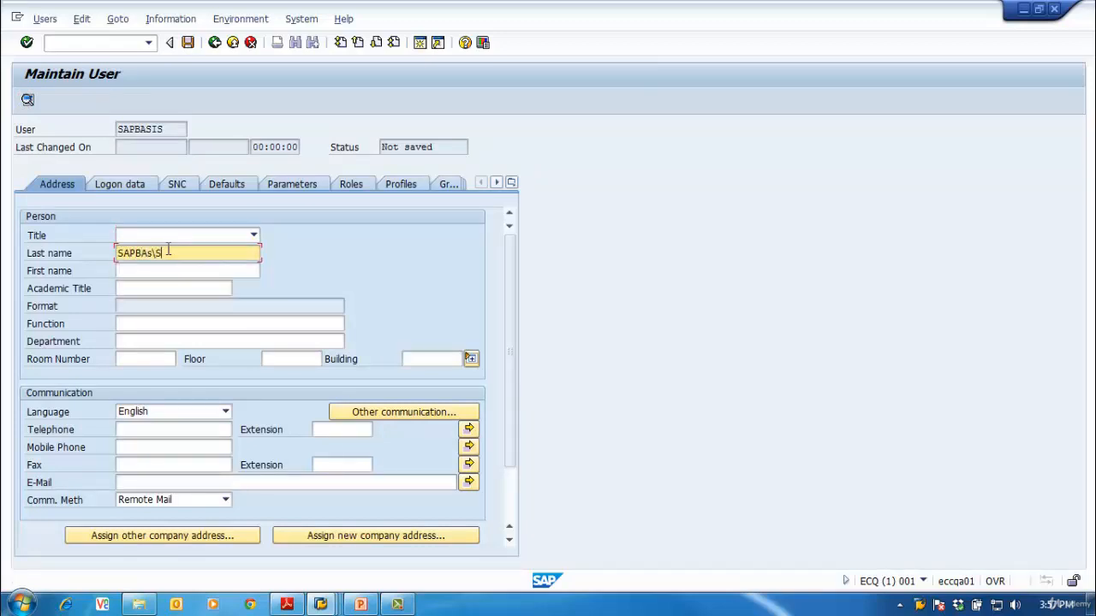
pyautogui.press('BackSpace')
pyautogui.press('BackSpace')
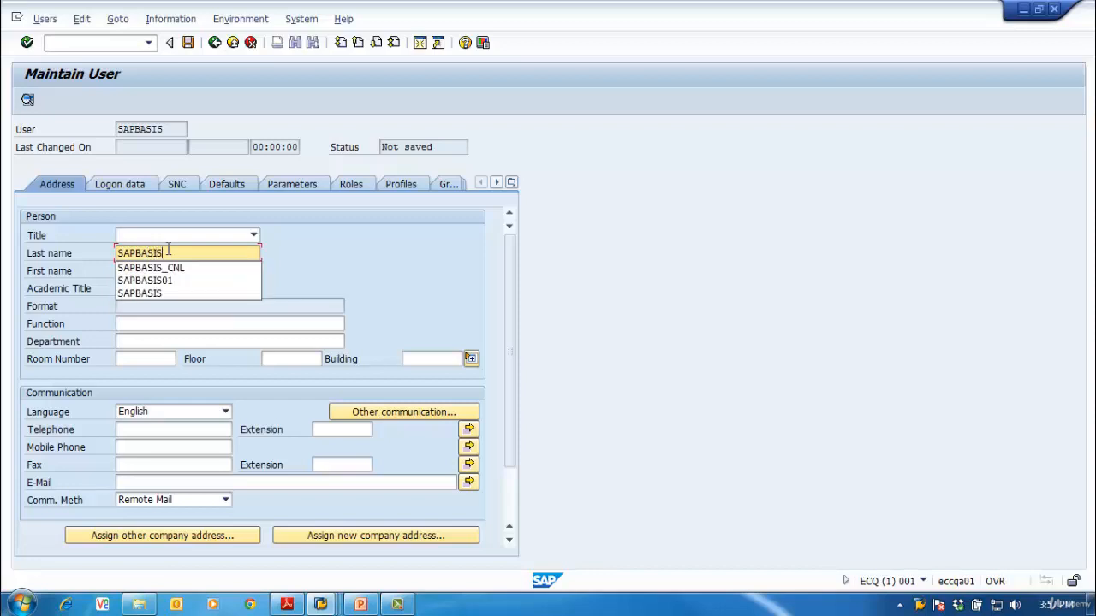
pyautogui.click(122, 184)
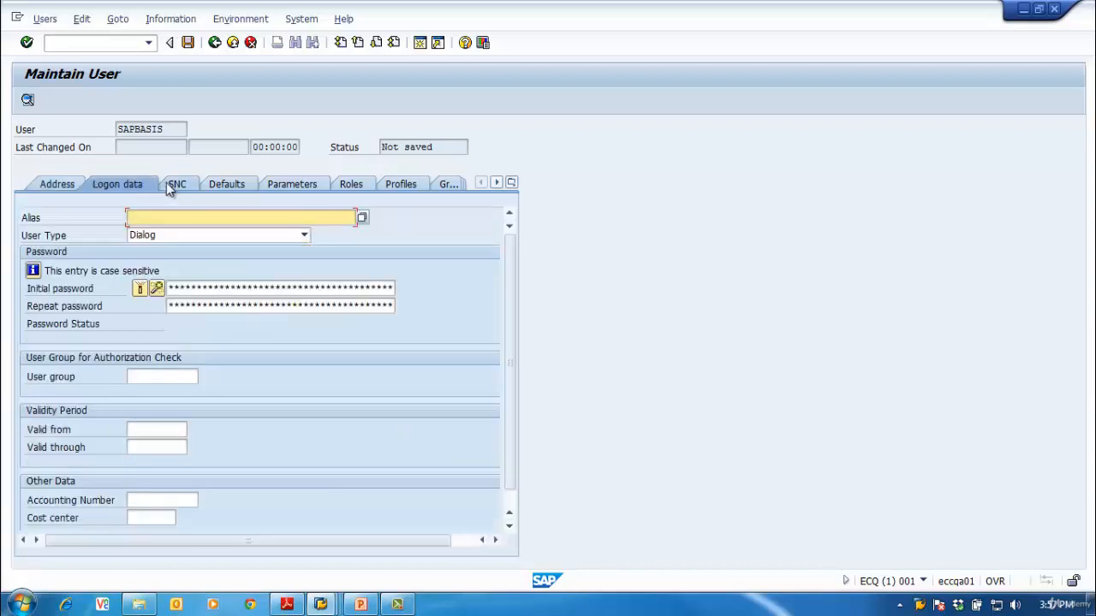
pyautogui.click(195, 288)
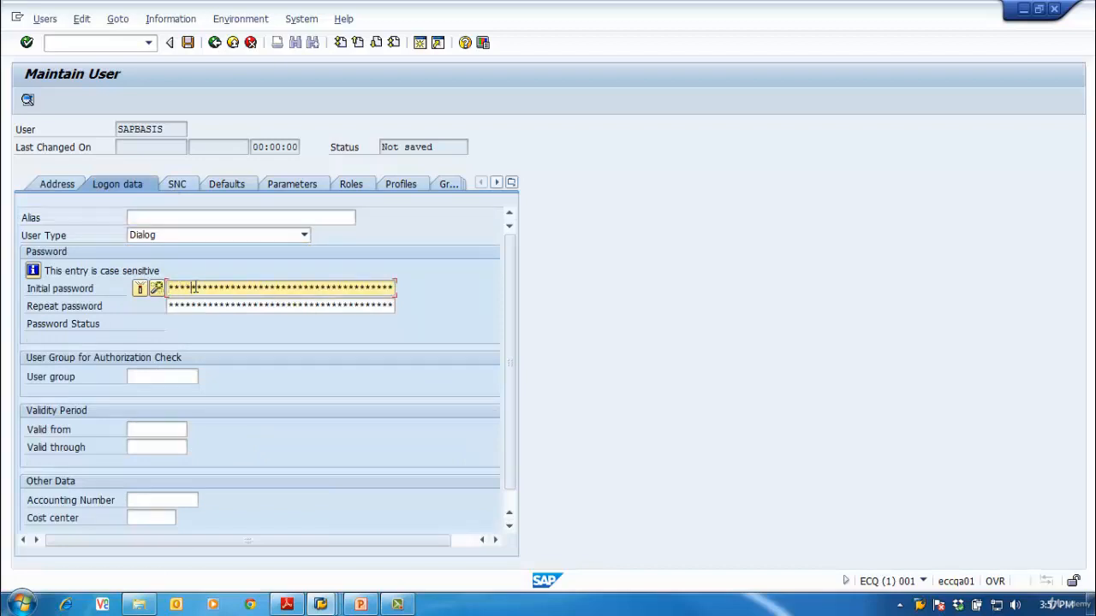
pyautogui.press('Tab')
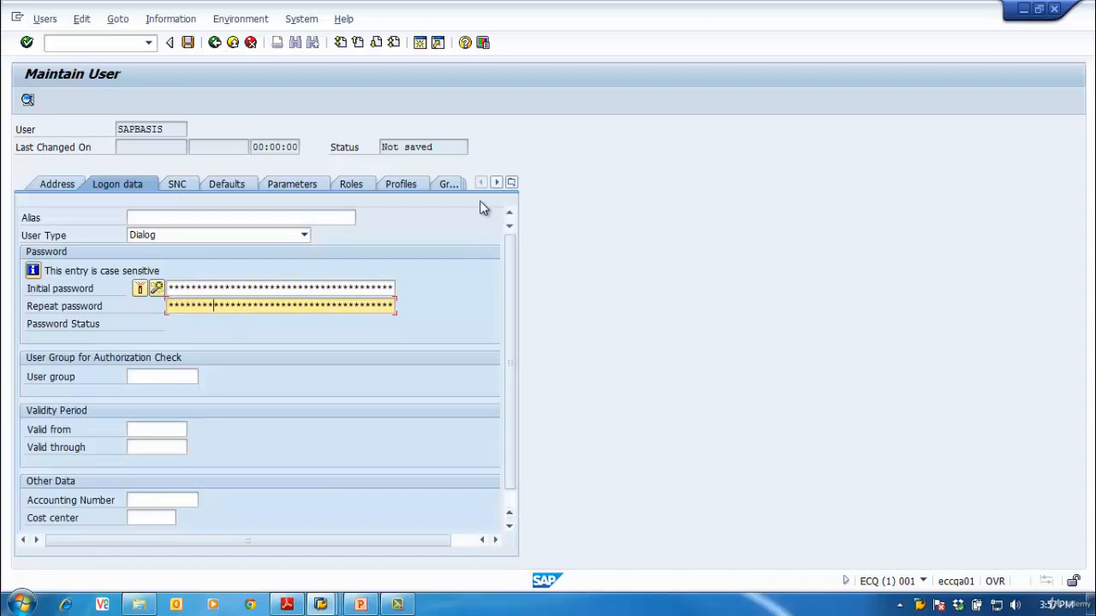
# Assign profiles SAP_NEW and SAP_ALL and save user SAPBASIS
pyautogui.click(412, 183)
pyautogui.click(91, 288)
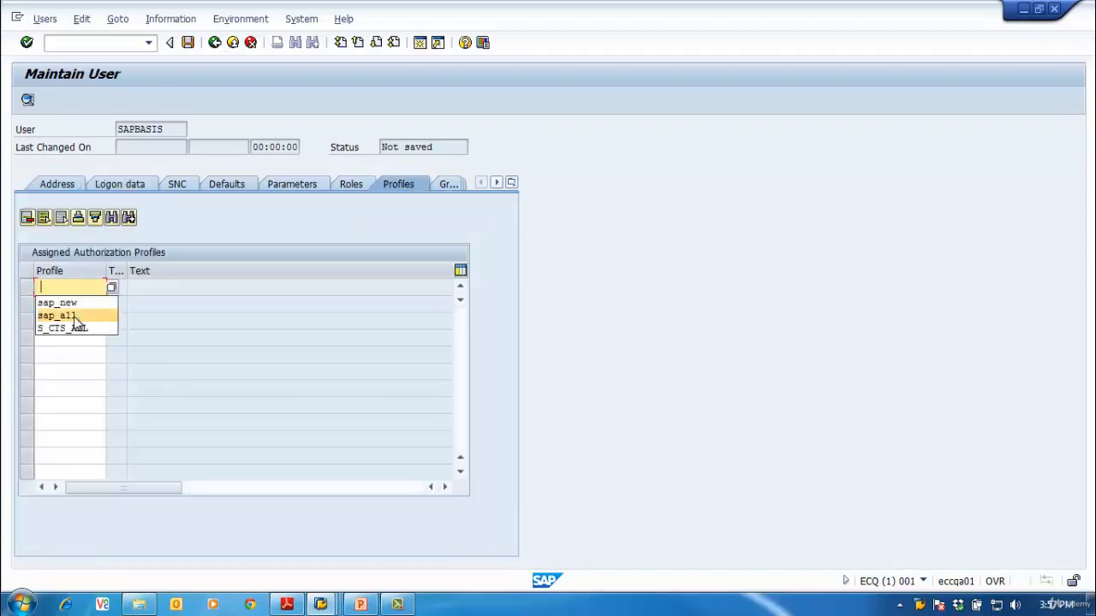
pyautogui.click(73, 304)
pyautogui.click(74, 306)
pyautogui.click(80, 330)
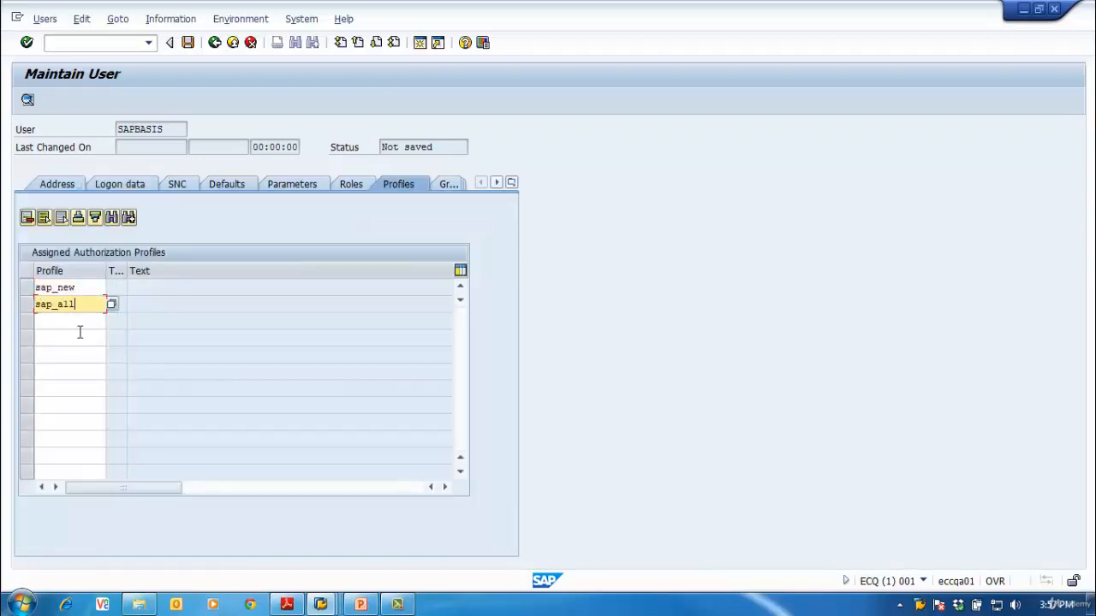
pyautogui.press('Return')
pyautogui.click(190, 44)
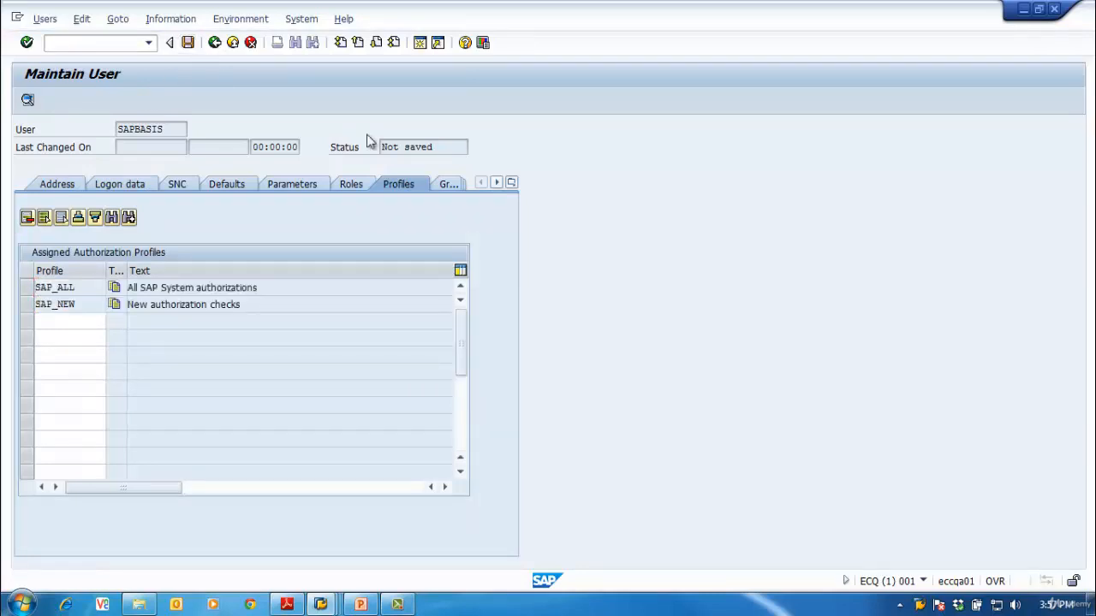
pyautogui.click(68, 43)
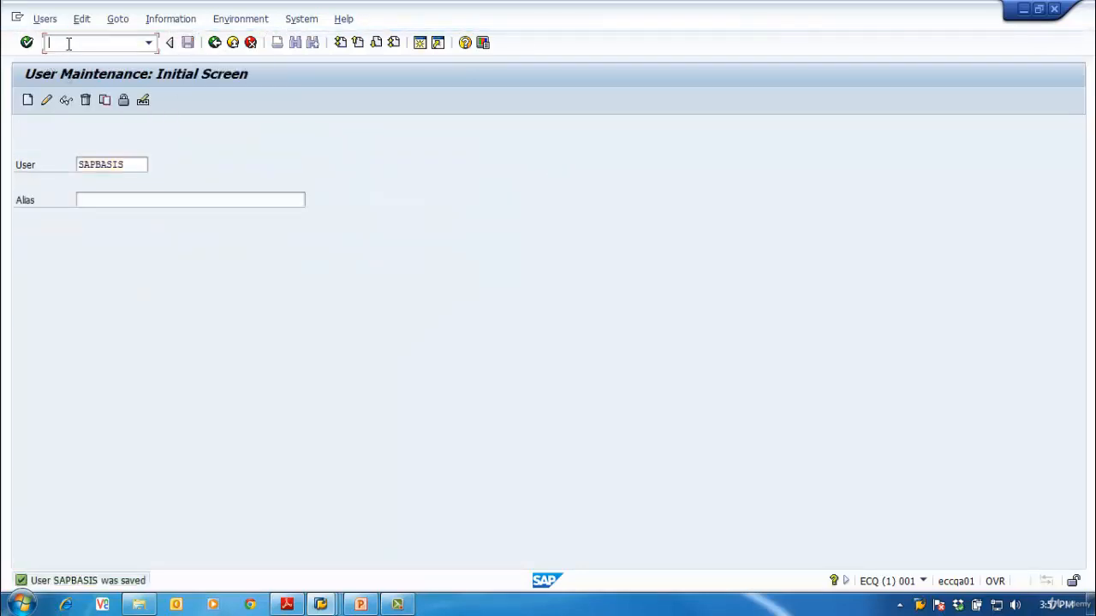
# End the ECQ session with /nex and open a new logon to ECQ
pyautogui.write('/nex')
pyautogui.press('Return')
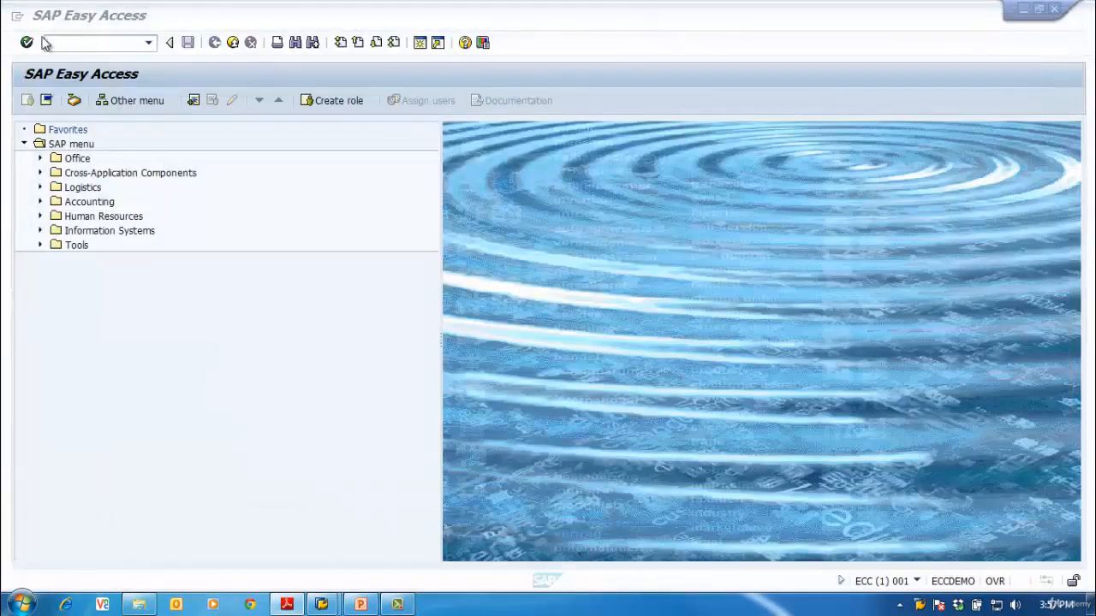
pyautogui.moveTo(321, 605)
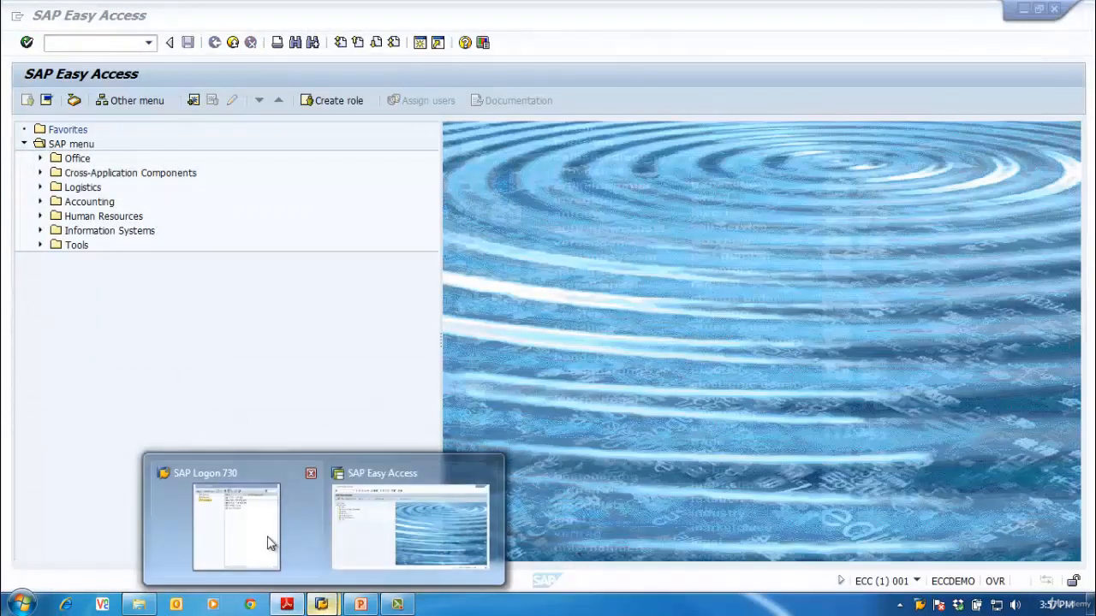
pyautogui.click(269, 543)
pyautogui.doubleClick(612, 166)
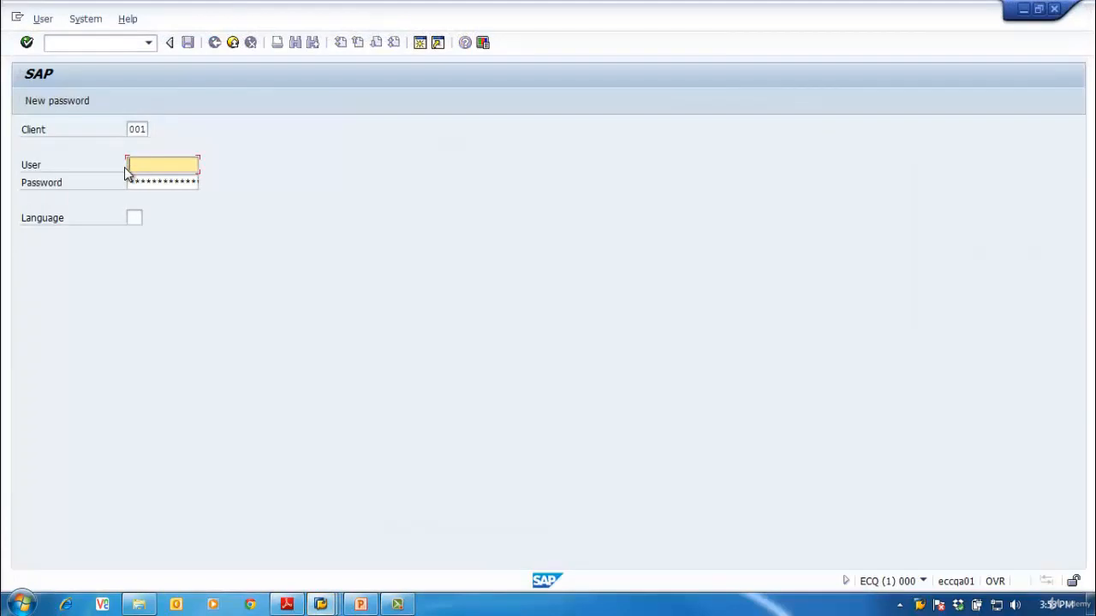
# Log on as SAPBASIS, set and repeat a new password, and dismiss the copyright notice
pyautogui.write('s')
pyautogui.press('Down')
pyautogui.press('Down')
pyautogui.press('Tab')
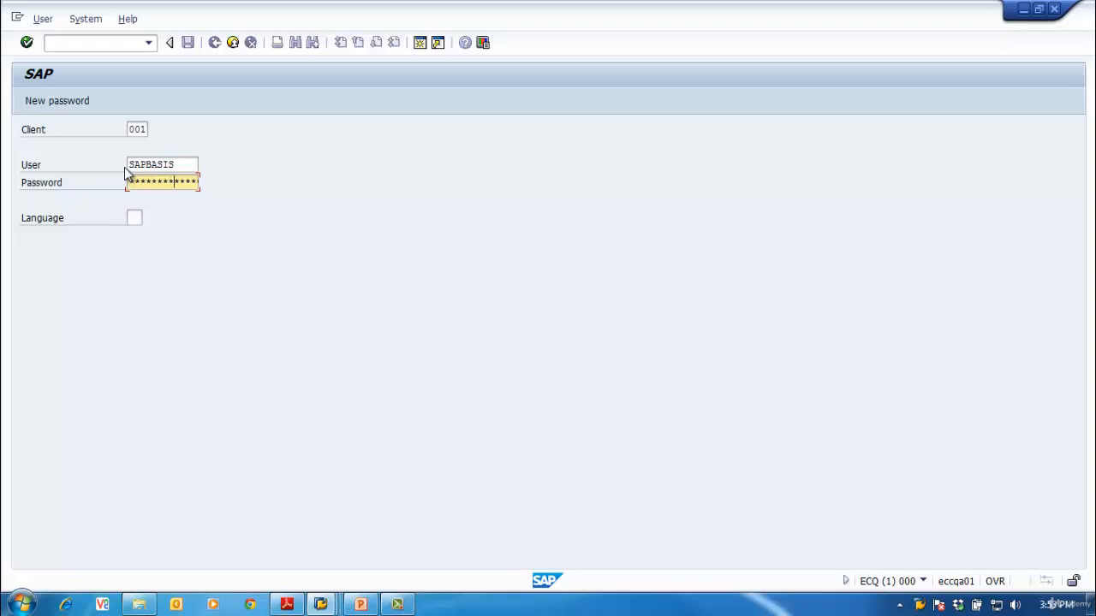
pyautogui.press('Return')
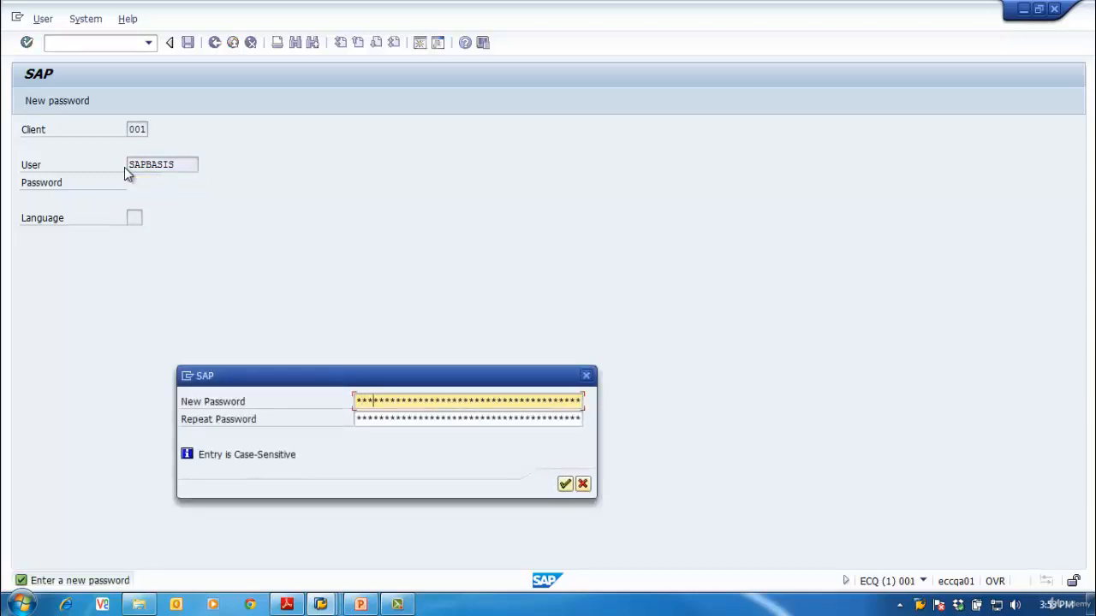
pyautogui.press('Tab')
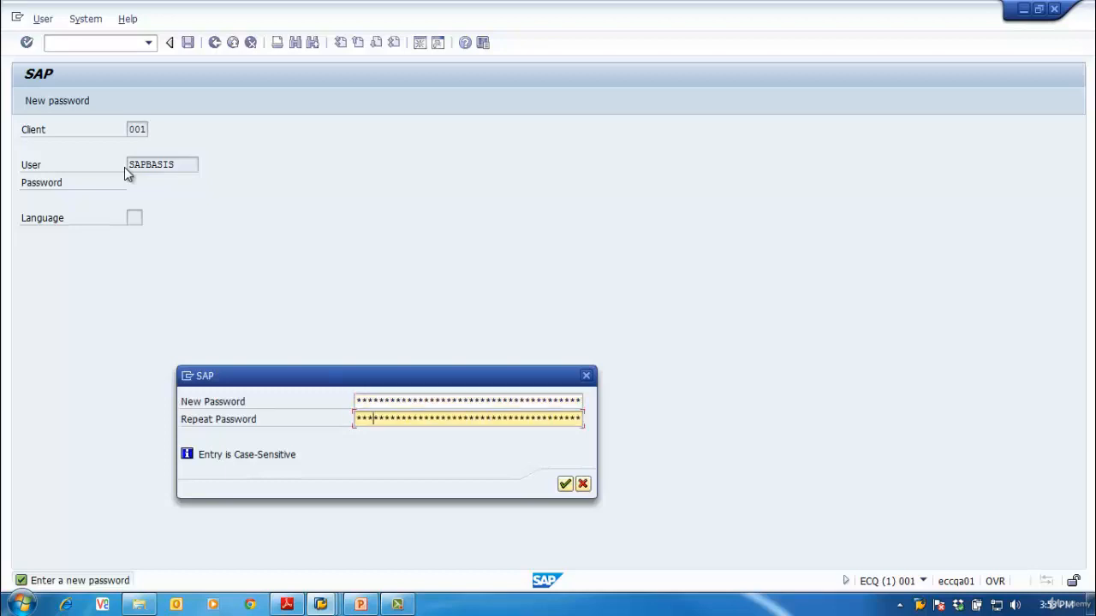
pyautogui.press('Return')
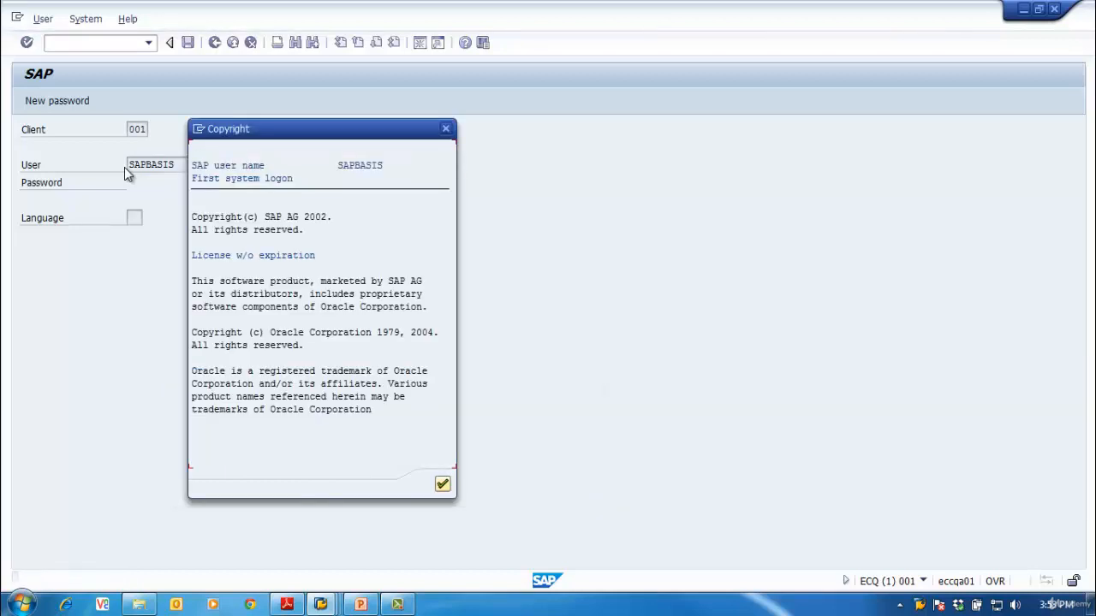
pyautogui.press('Return')
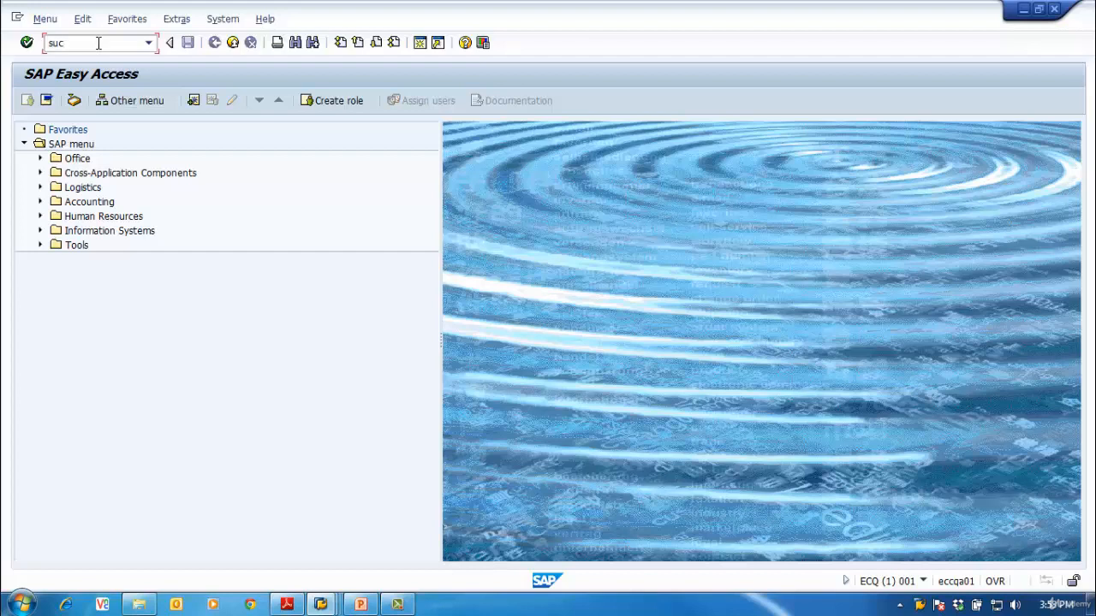
# In SCU0, create a new comparison based on Manual selection
pyautogui.write('scu0')
pyautogui.press('Return')
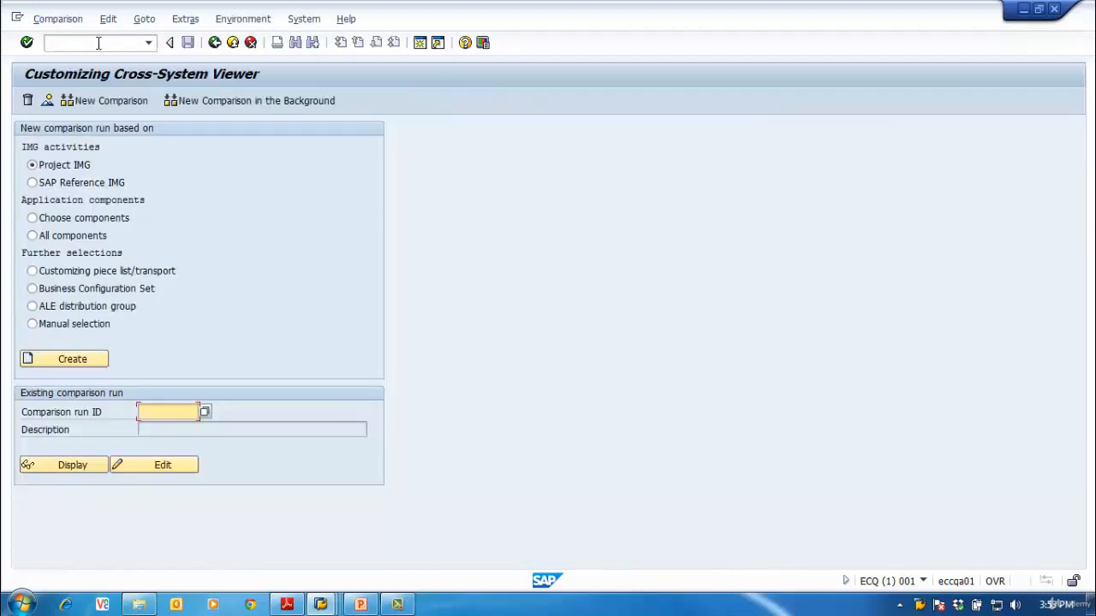
pyautogui.click(33, 324)
pyautogui.click(205, 412)
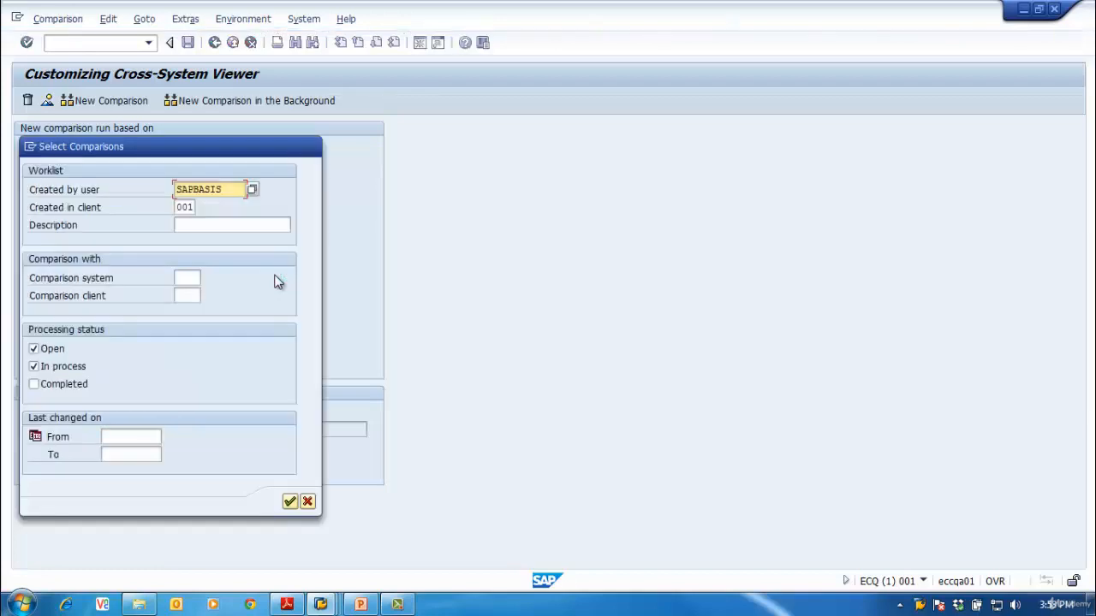
pyautogui.click(307, 502)
pyautogui.click(72, 358)
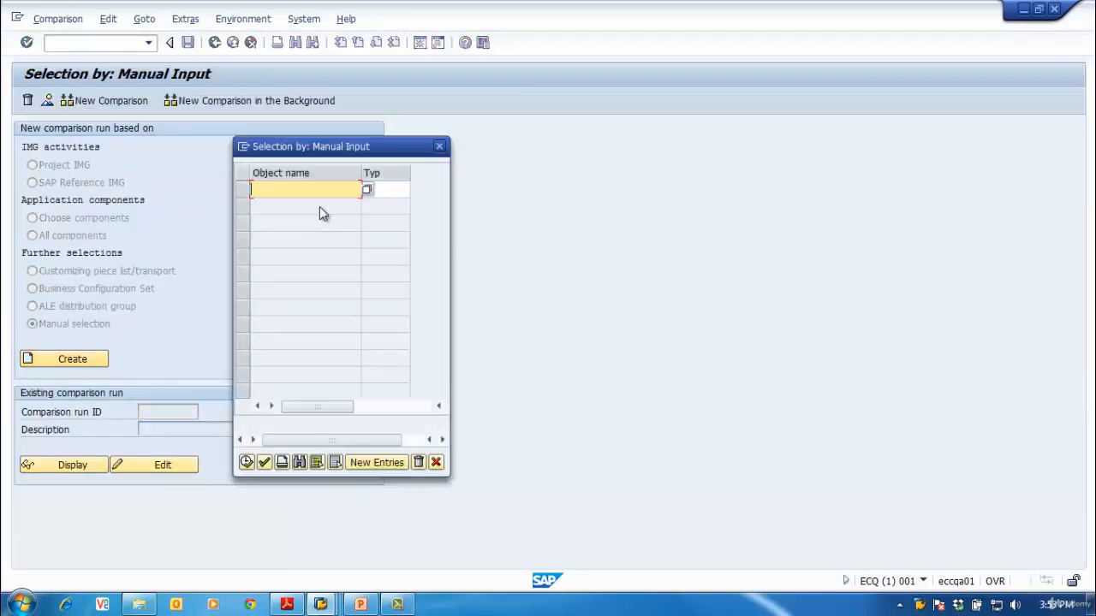
# Run a total comparison of view V_T005_BAS (type V) against connection ECC_CPY_CLN
pyautogui.click(306, 188)
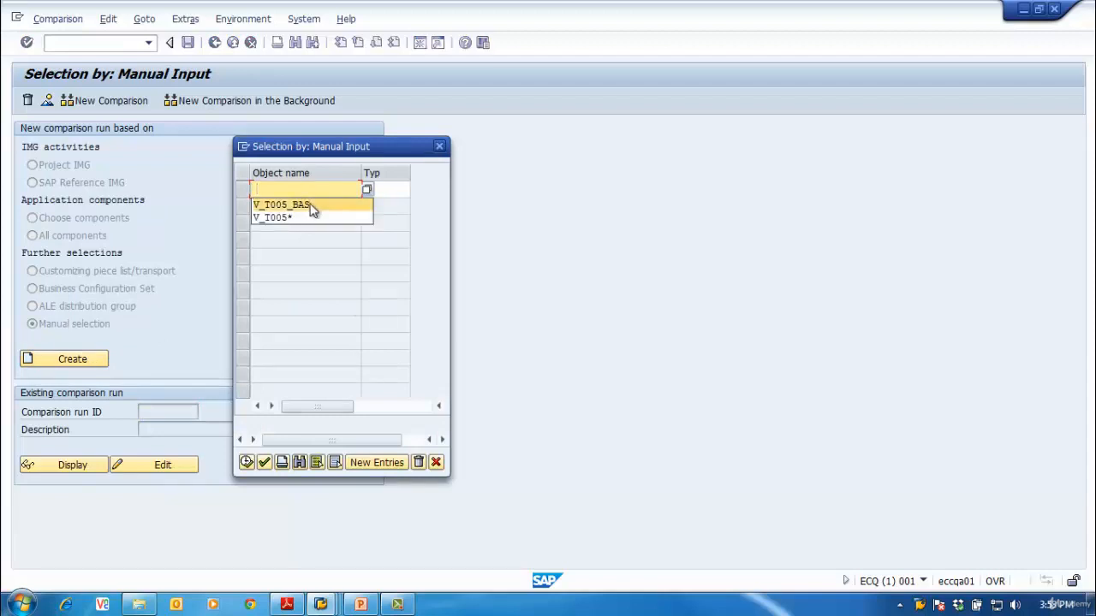
pyautogui.click(310, 202)
pyautogui.click(375, 190)
pyautogui.click(382, 206)
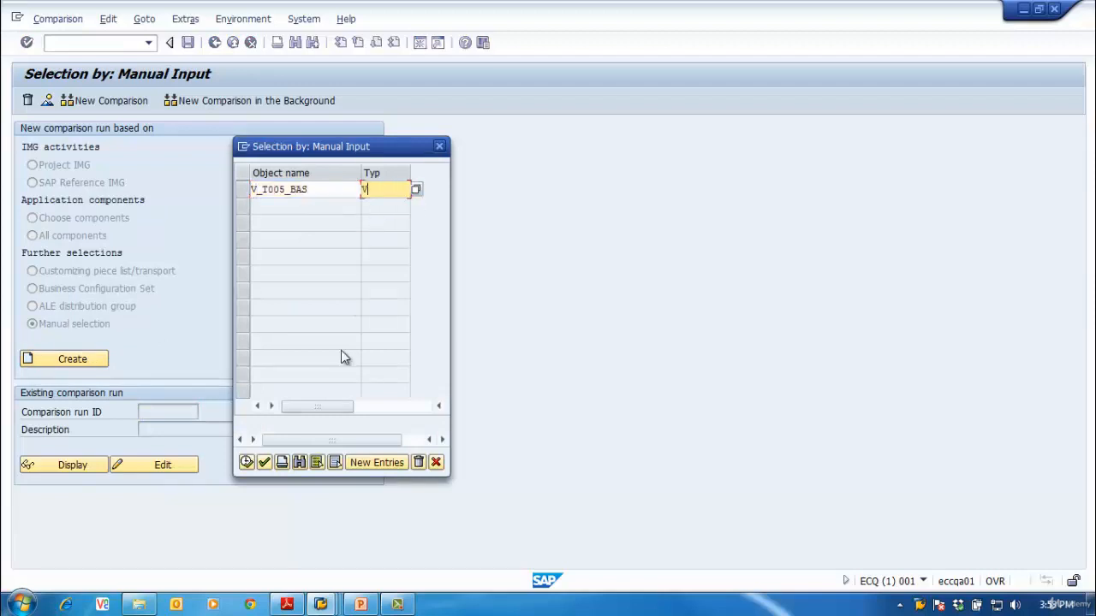
pyautogui.click(247, 463)
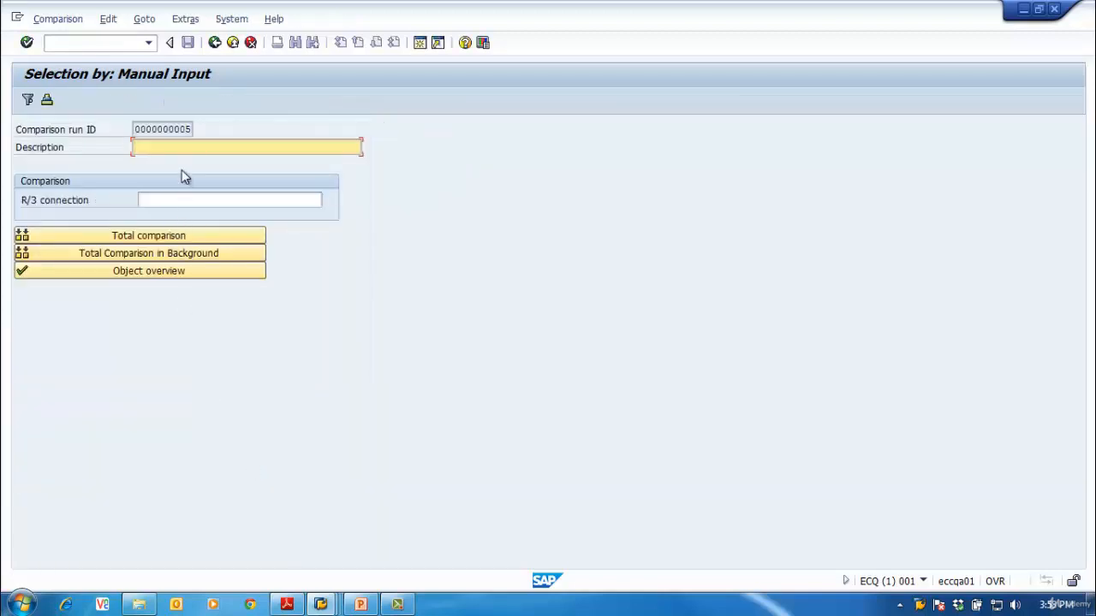
pyautogui.click(186, 201)
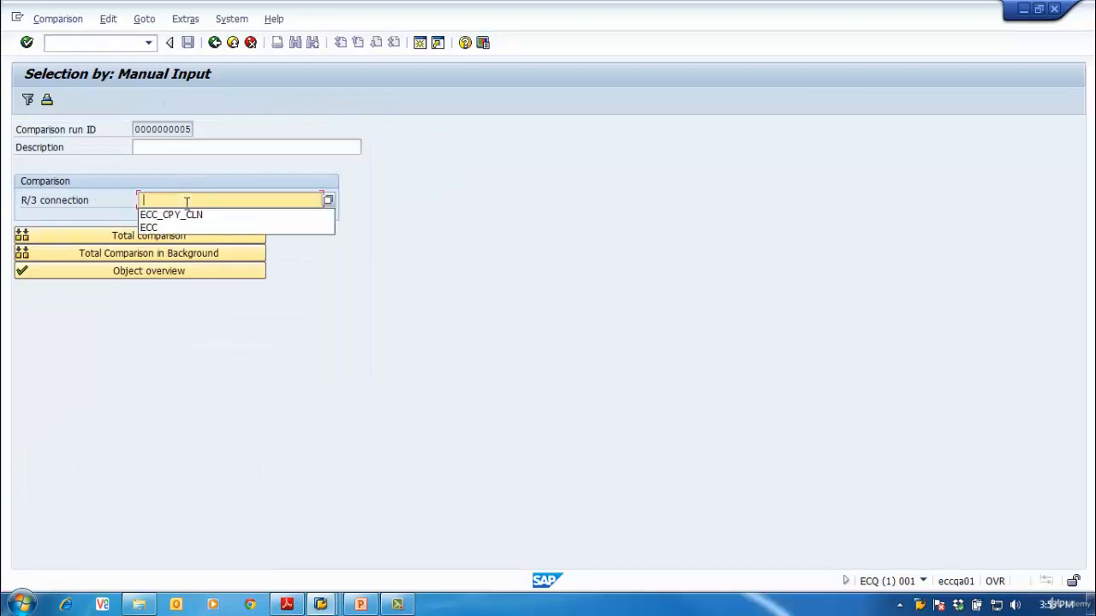
pyautogui.click(190, 216)
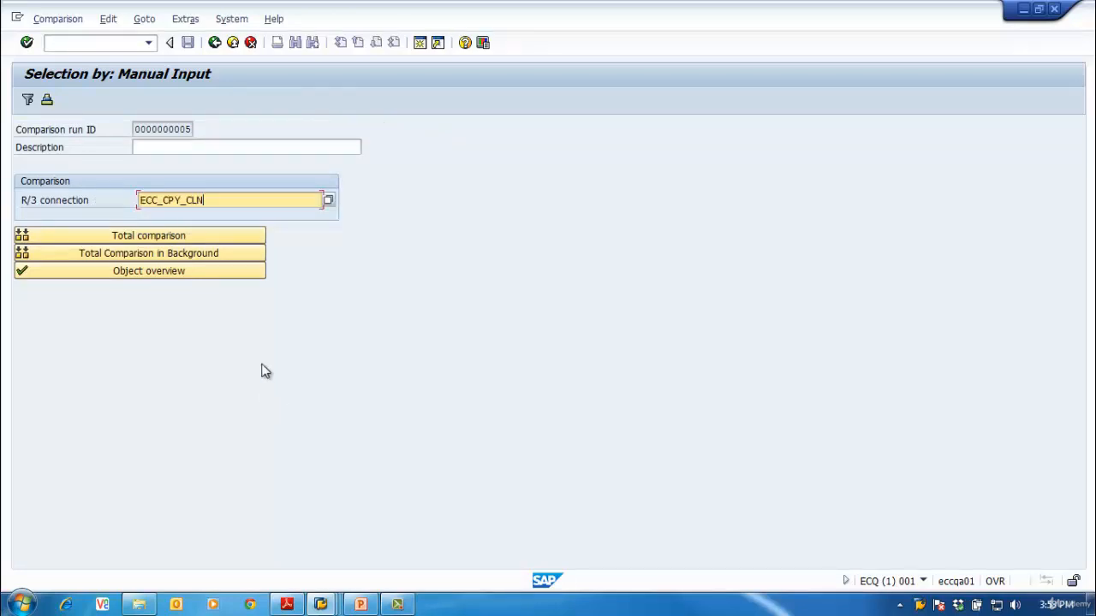
pyautogui.click(166, 236)
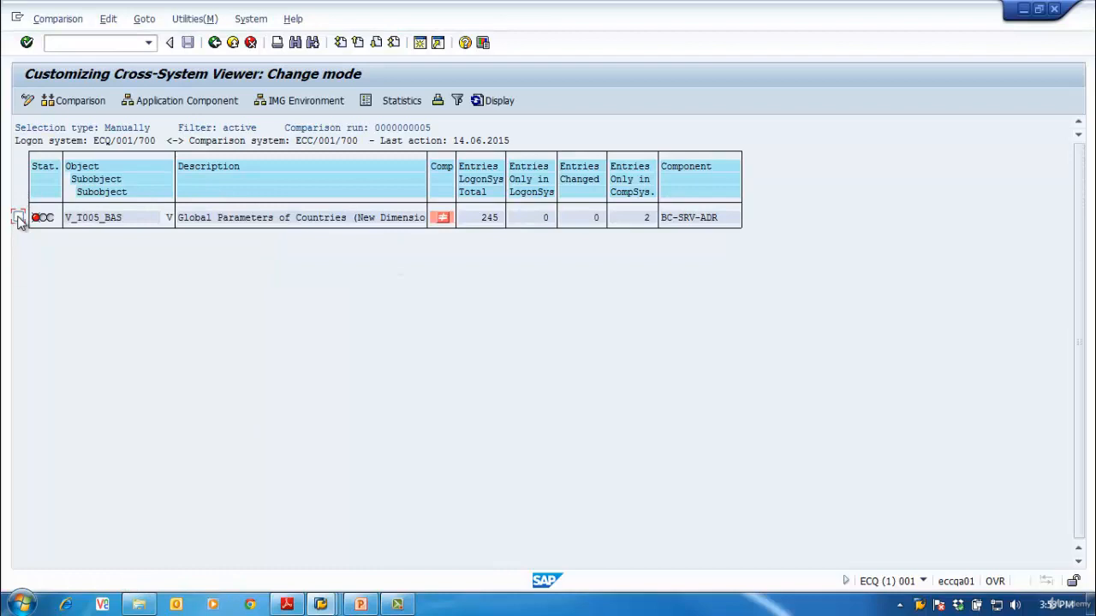
# Start the Edit > Comparison of V_T005_BAS entries, answering No to restricting entries
pyautogui.click(108, 19)
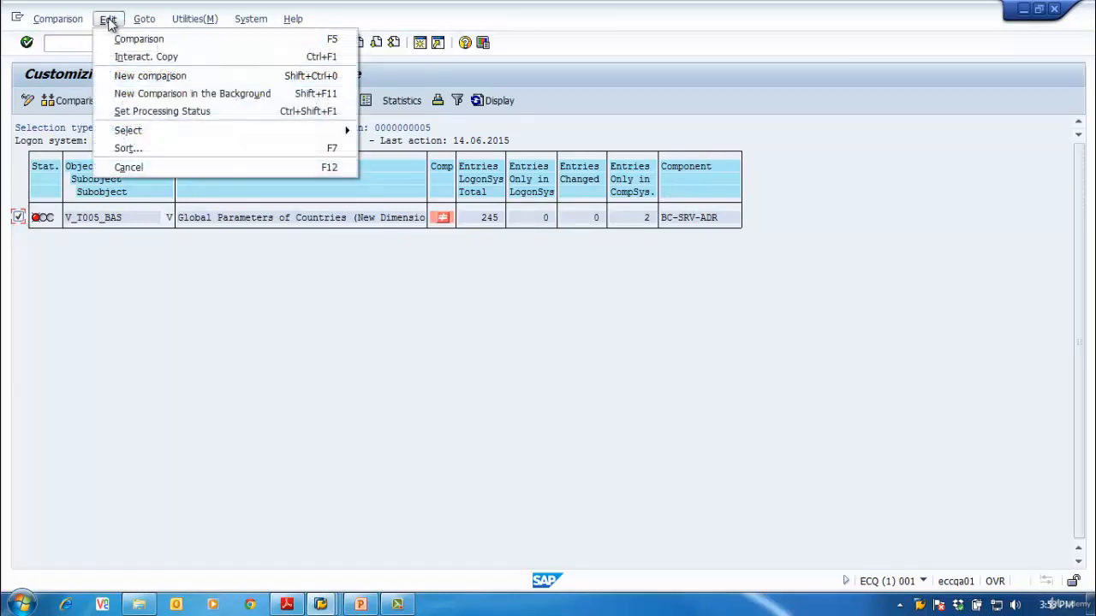
pyautogui.click(159, 58)
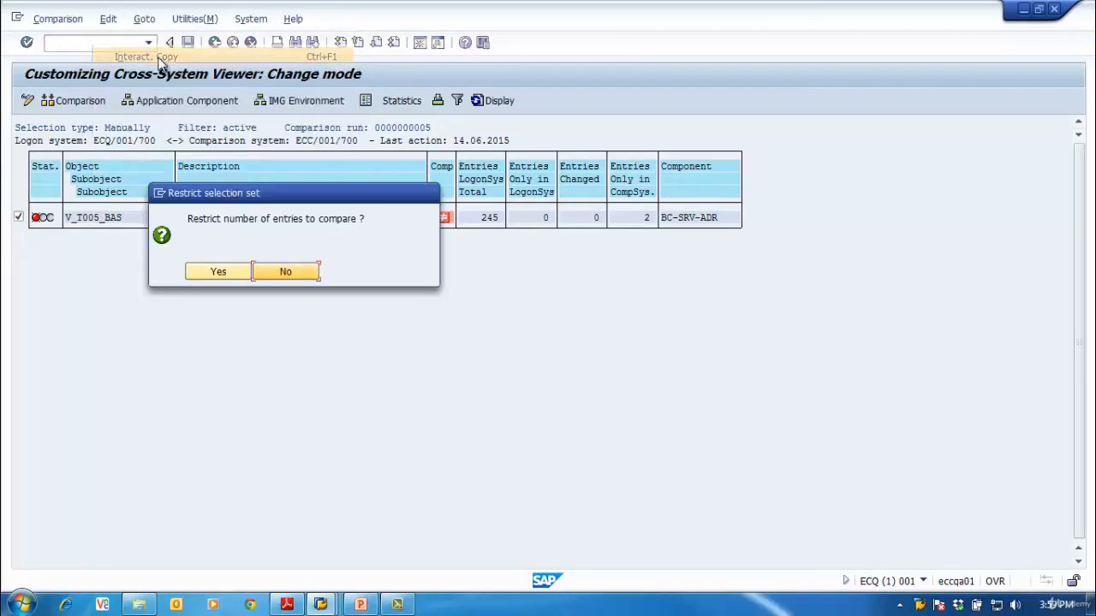
pyautogui.click(285, 272)
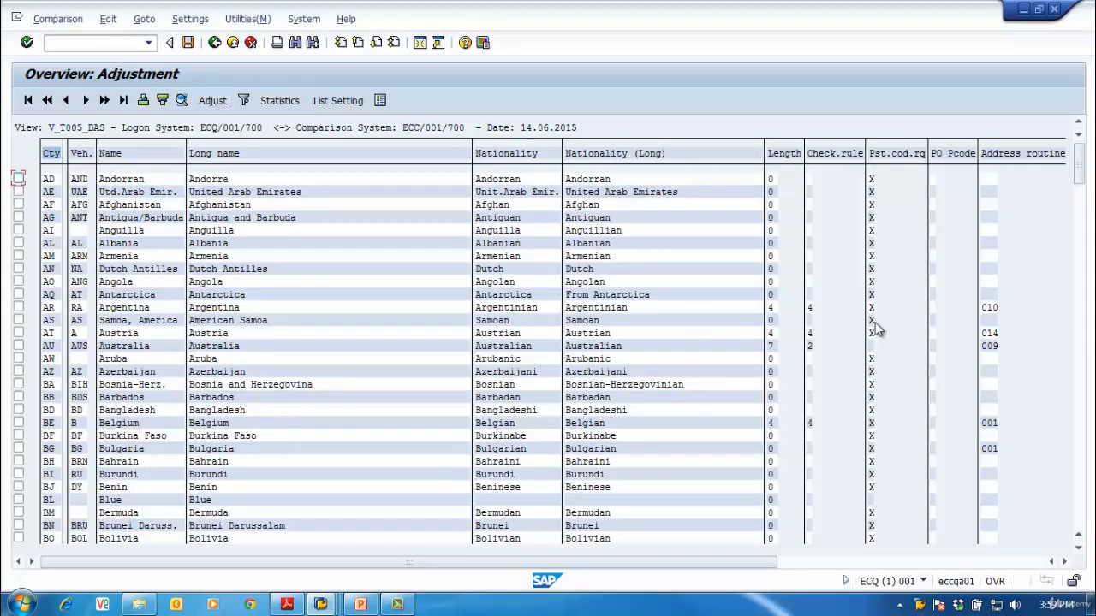
# Scroll to the end of the country list and open the adjust detail for Z2
pyautogui.moveTo(1082, 163); pyautogui.dragTo(1082, 527)
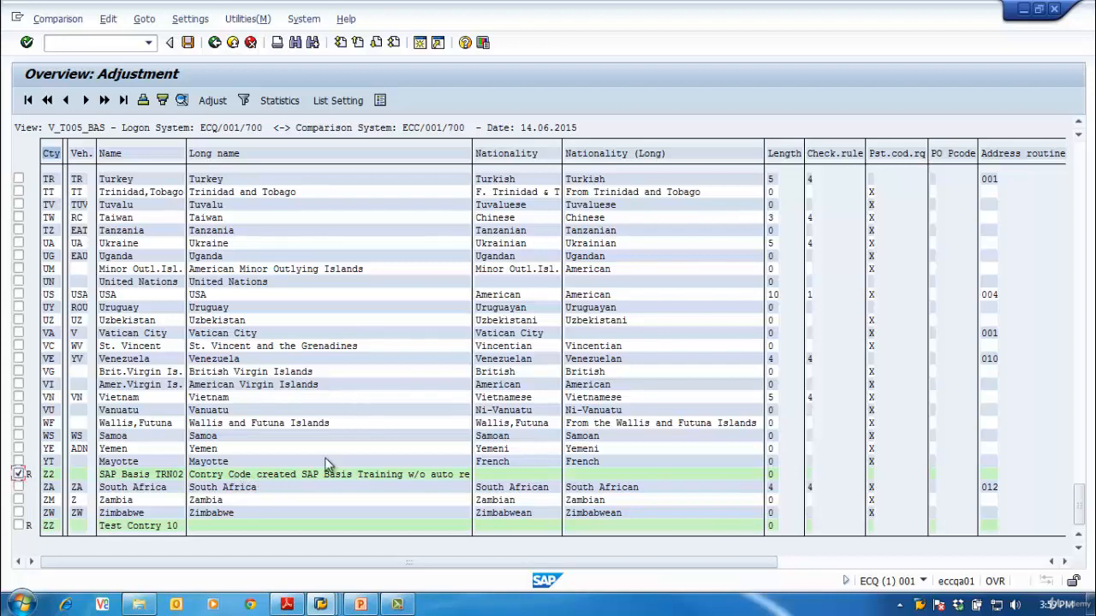
pyautogui.click(213, 100)
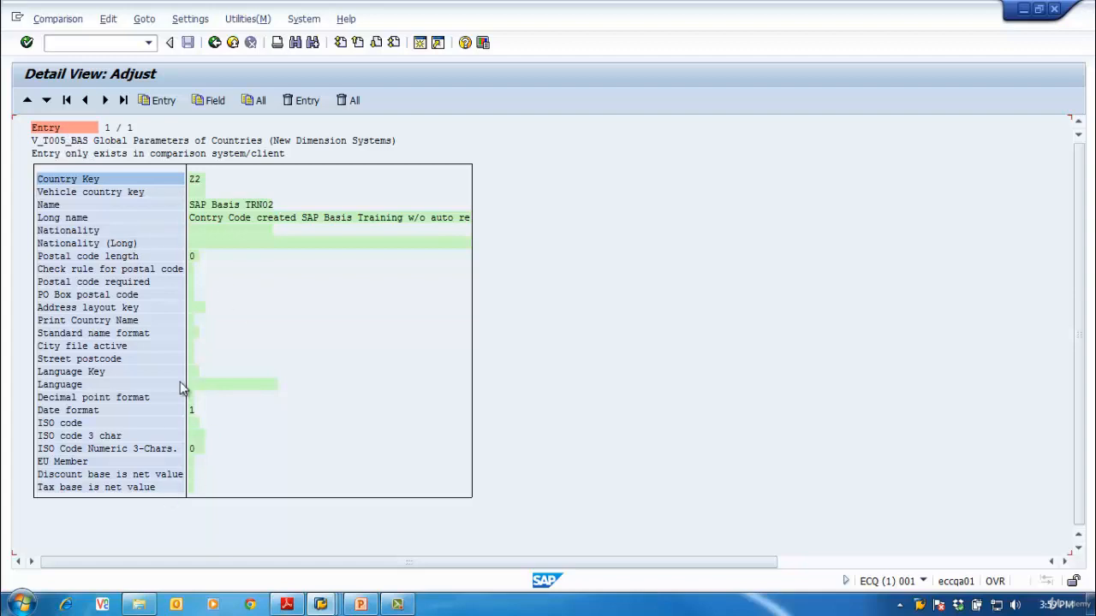
# Copy entry Z2 from the comparison system after attempting to delete it
pyautogui.click(303, 101)
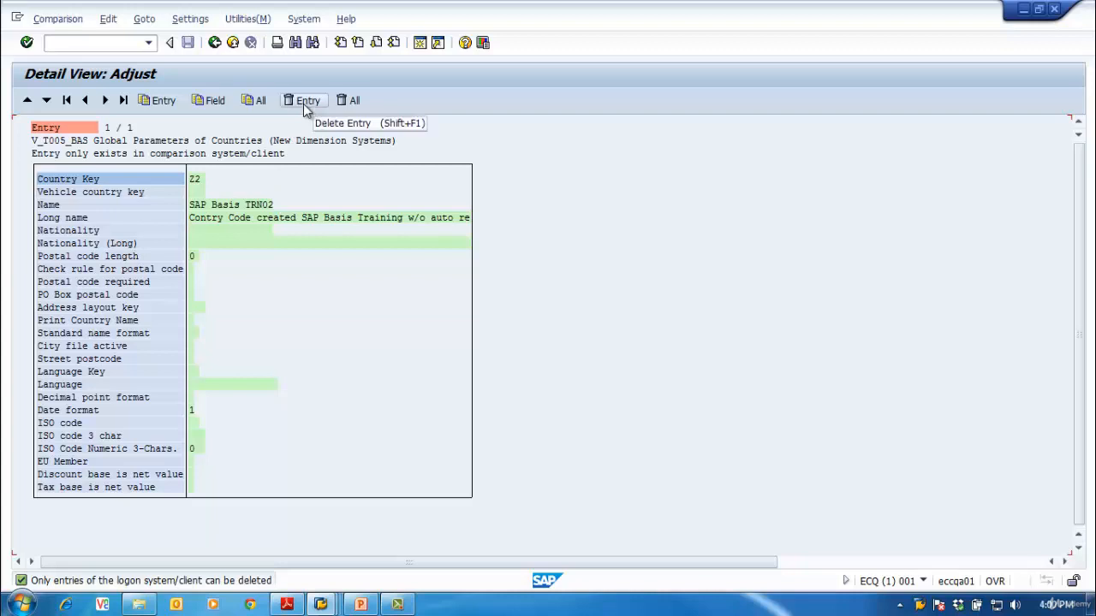
pyautogui.click(163, 105)
pyautogui.click(219, 244)
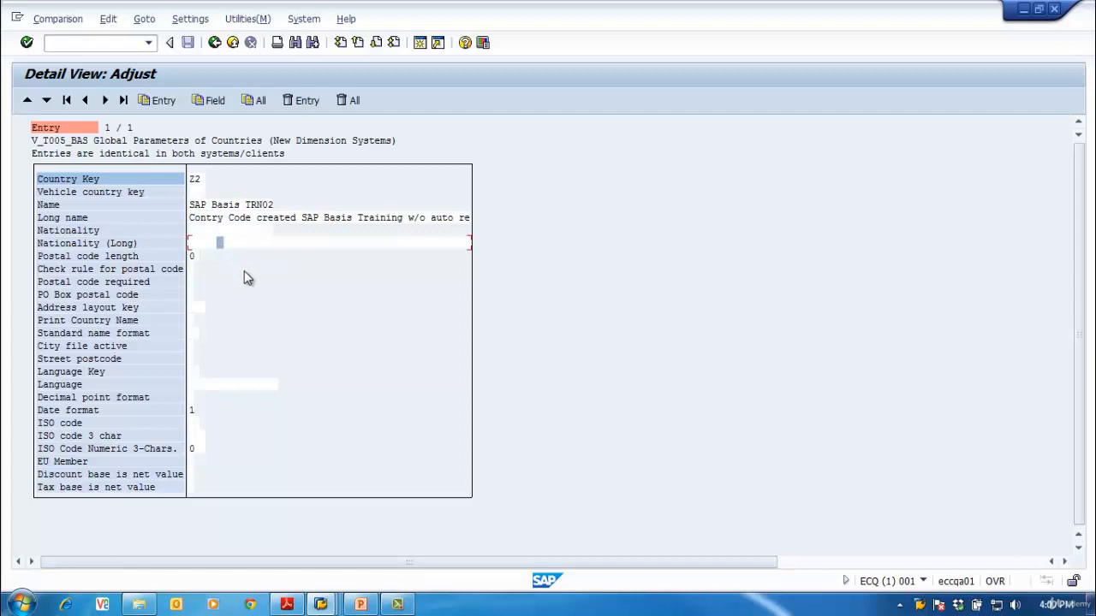
# Back out to the Cross-System Viewer start screen, answering No to saving
pyautogui.click(214, 44)
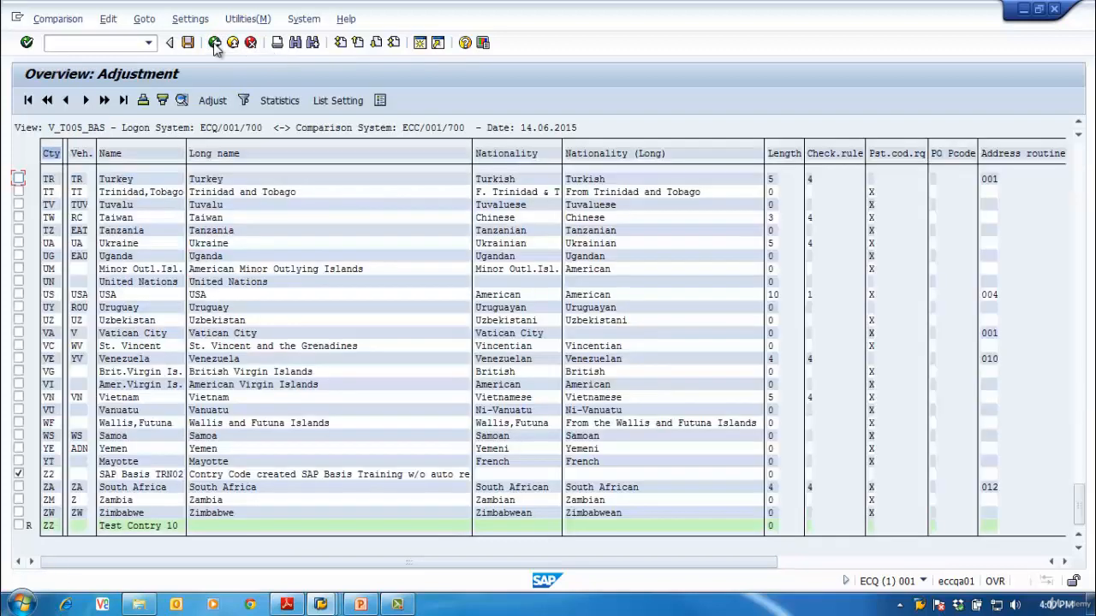
pyautogui.click(214, 44)
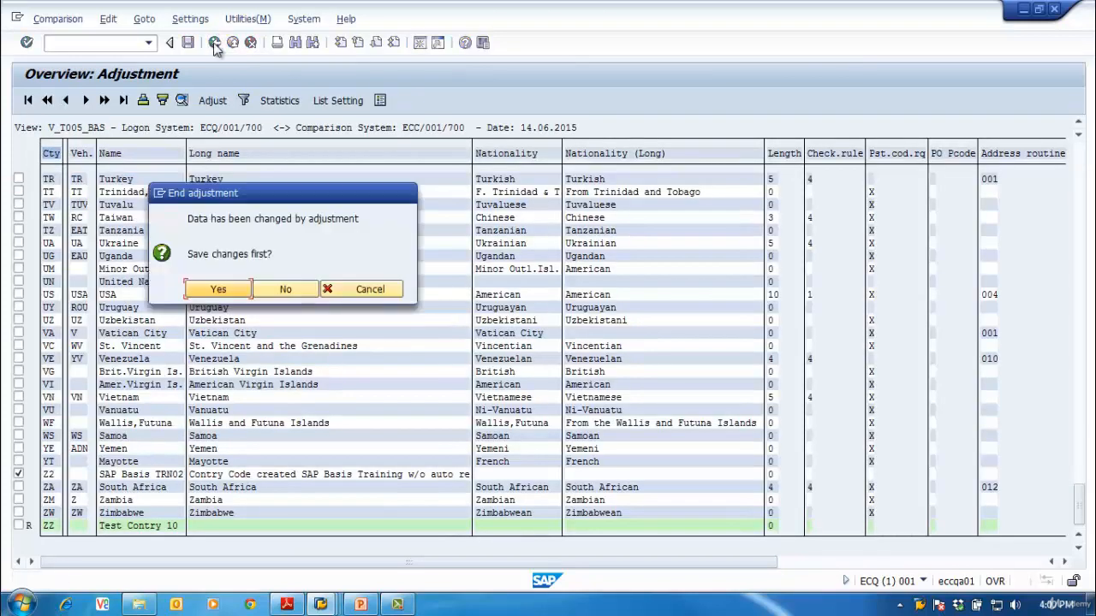
pyautogui.click(289, 291)
pyautogui.click(215, 43)
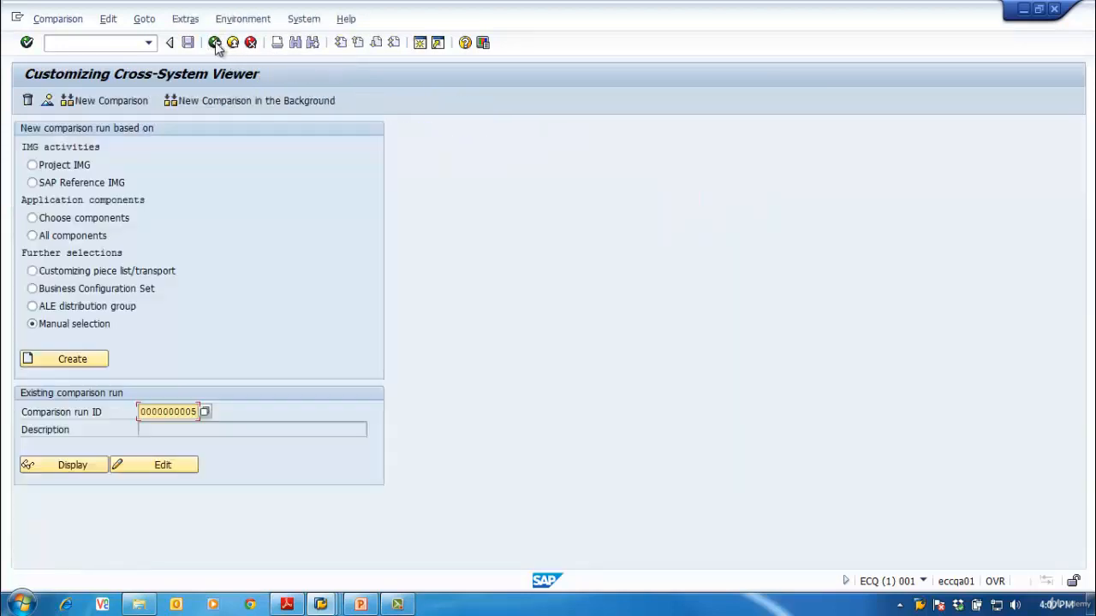